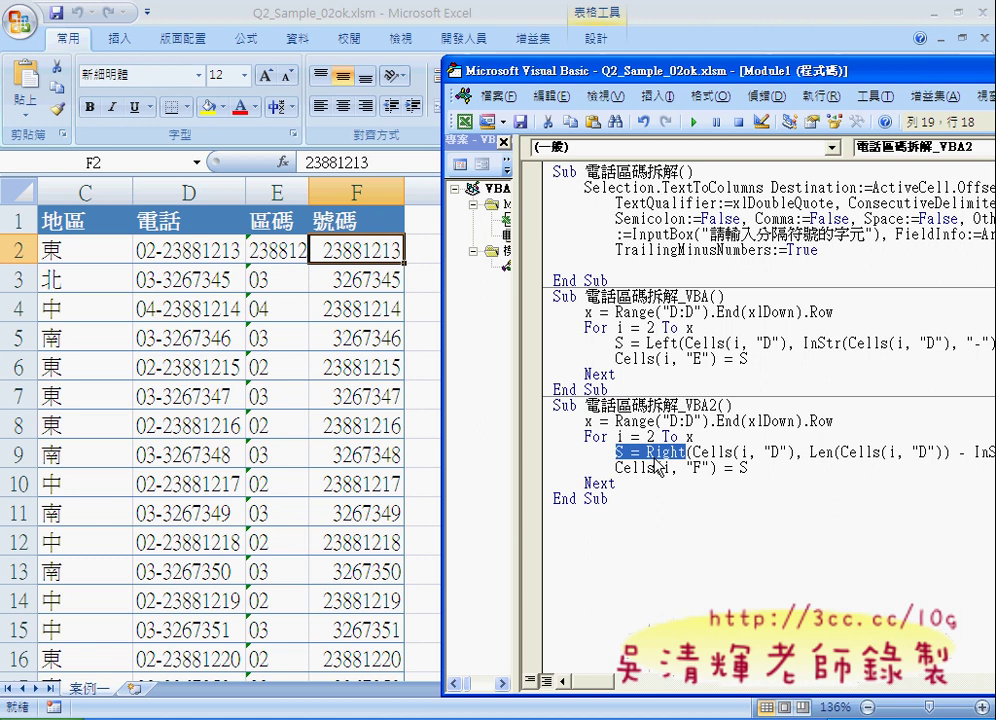
- Mark up D2's phone number around its dash, then move the code editor up-left
mouse_move(247, 264)
left_mouse_down()
mouse_move(201, 270)
mouse_move(246, 264)
left_mouse_up()
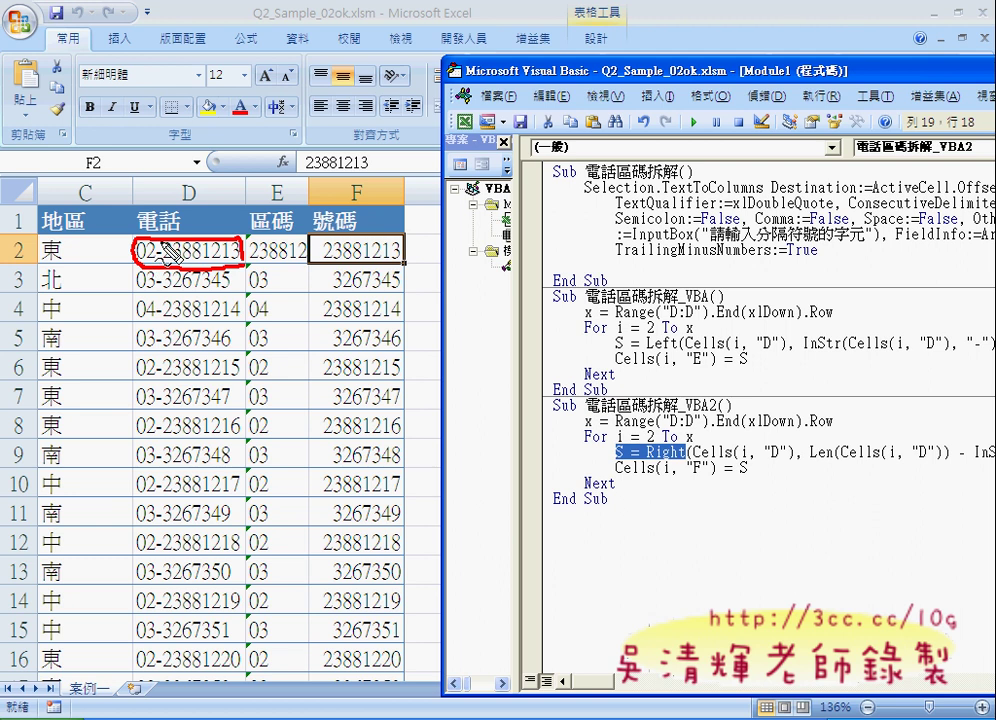
left_click_drag(164, 207, 164, 298)
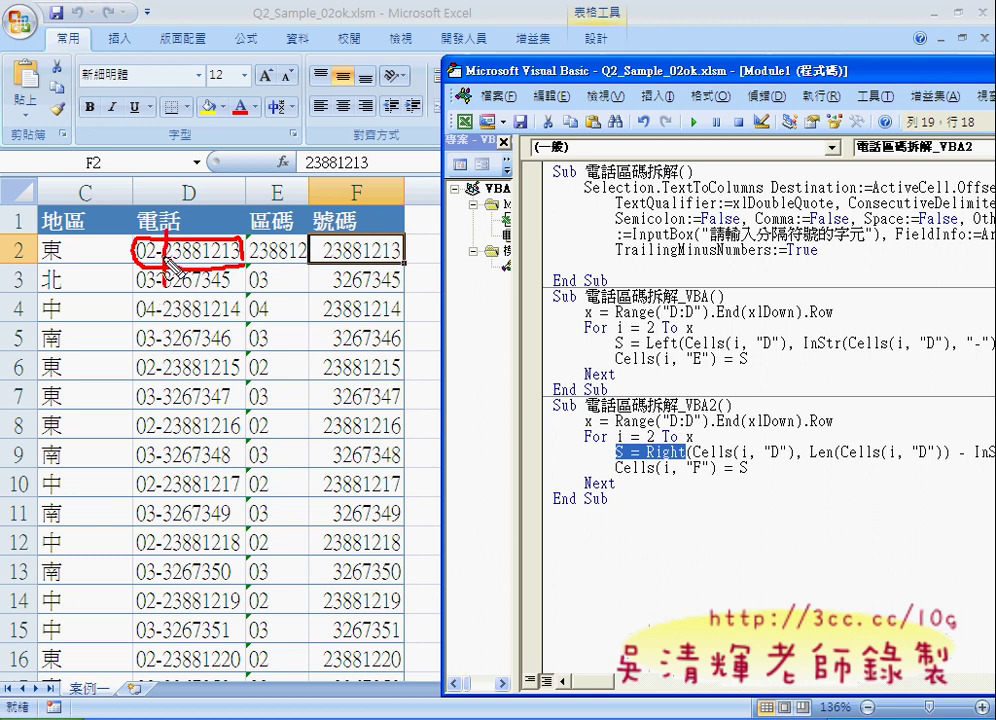
left_click_drag(138, 247, 178, 258)
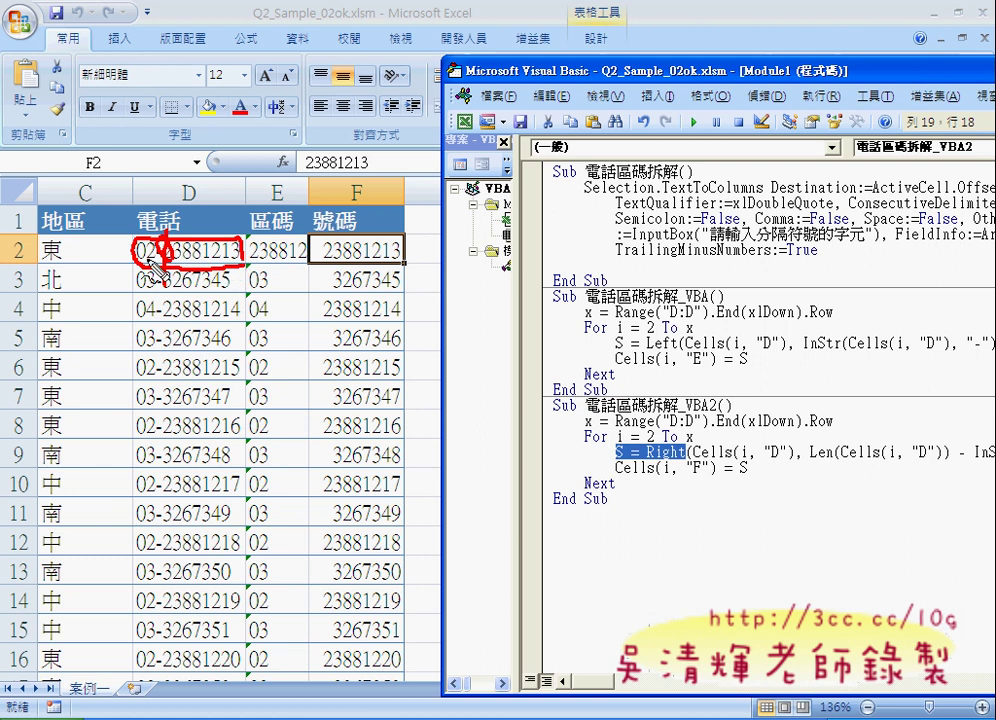
left_click_drag(160, 235, 163, 283)
key("Escape")
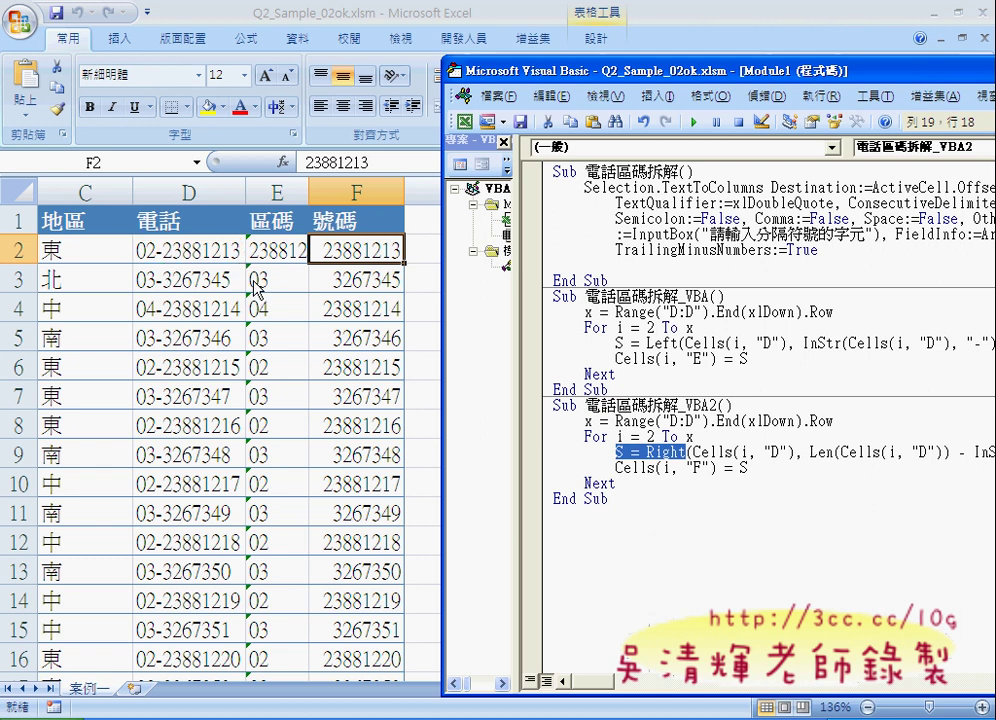
mouse_move(542, 75)
left_mouse_down()
mouse_move(319, 47)
mouse_move(164, 45)
left_mouse_up()
- Maximize the editor, comment out the S = Right statement, and paste a copy below it
left_click(765, 43)
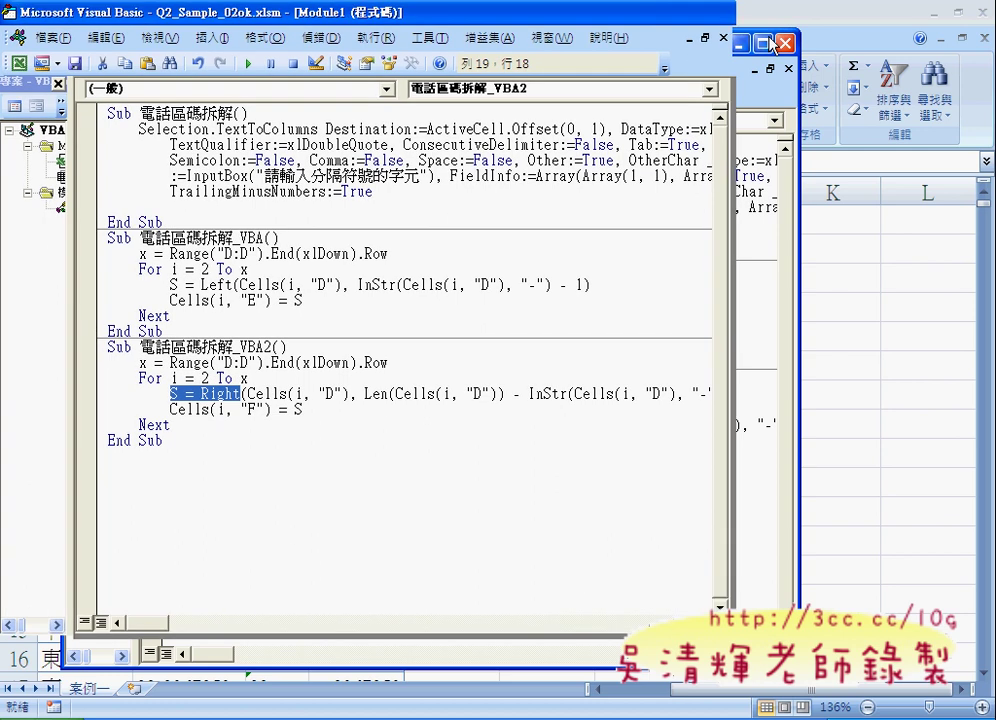
key("Left")
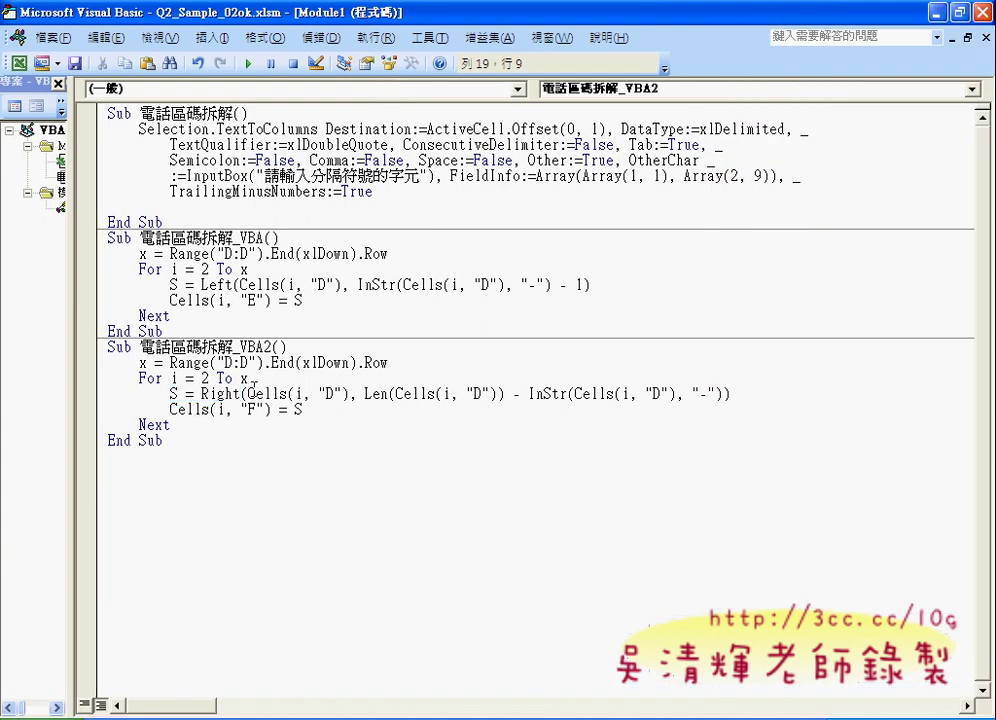
type("'")
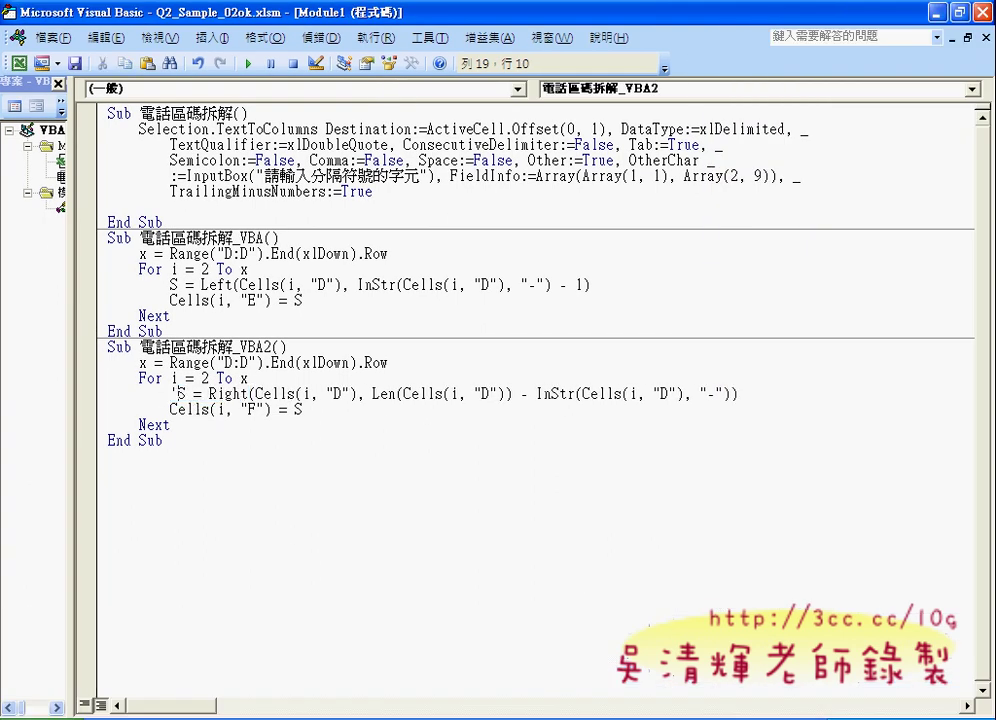
key("shift+End")
key("ctrl+c")
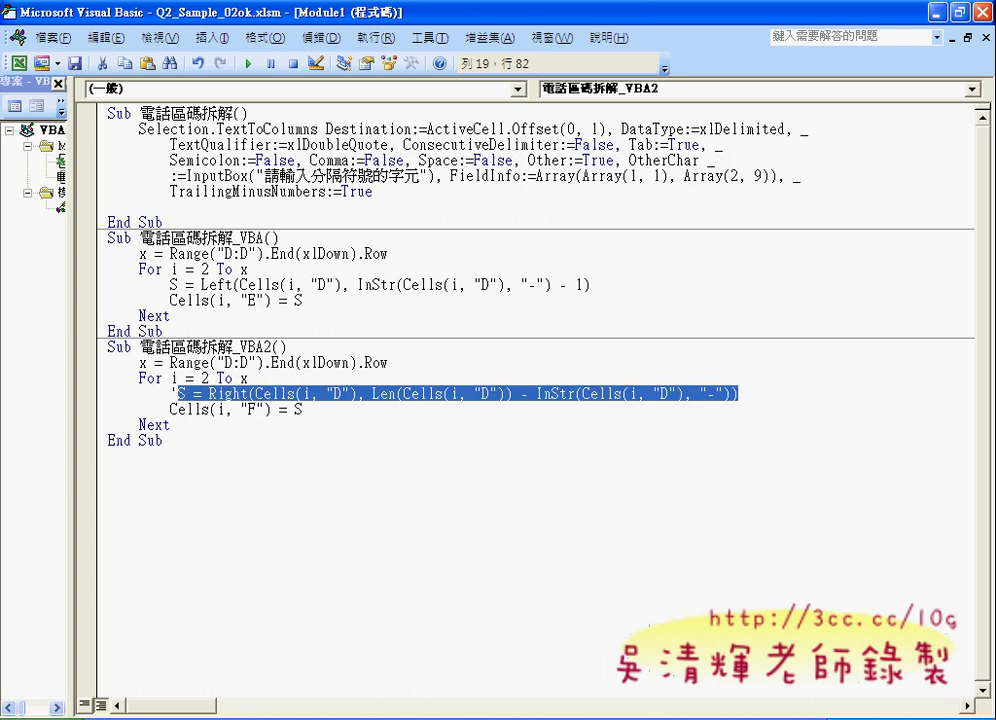
left_click(772, 385)
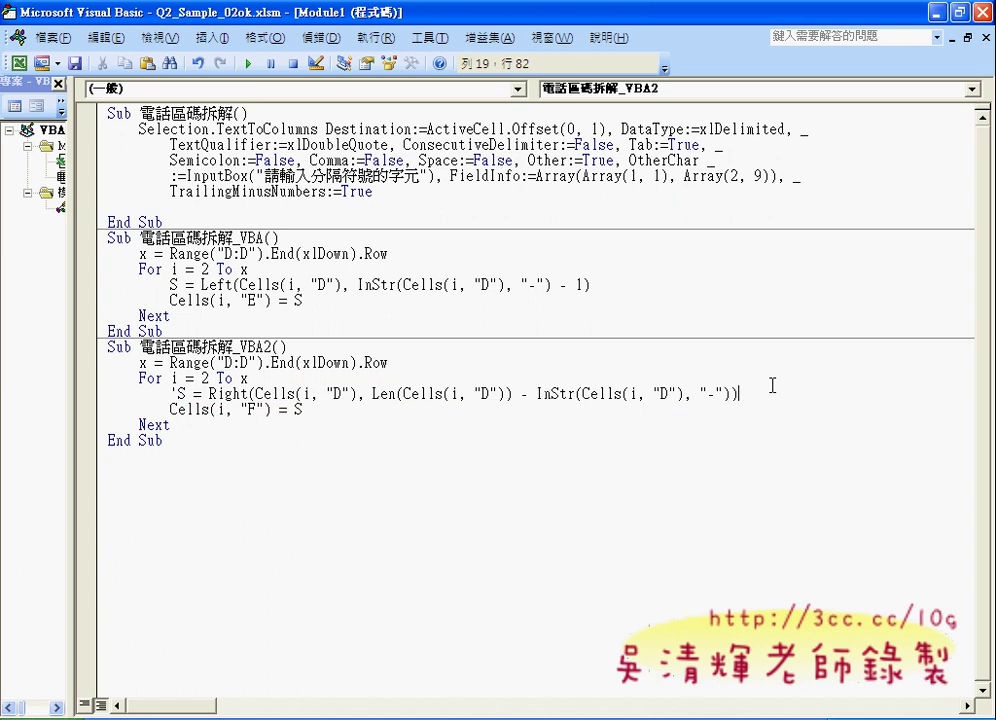
key("Return")
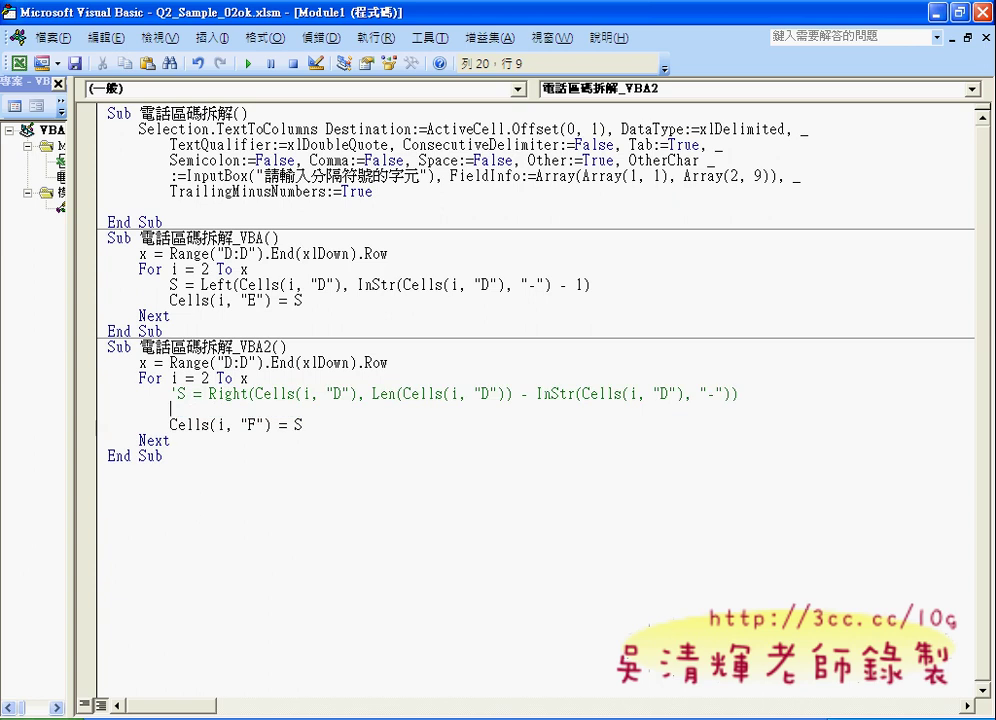
key("ctrl+v")
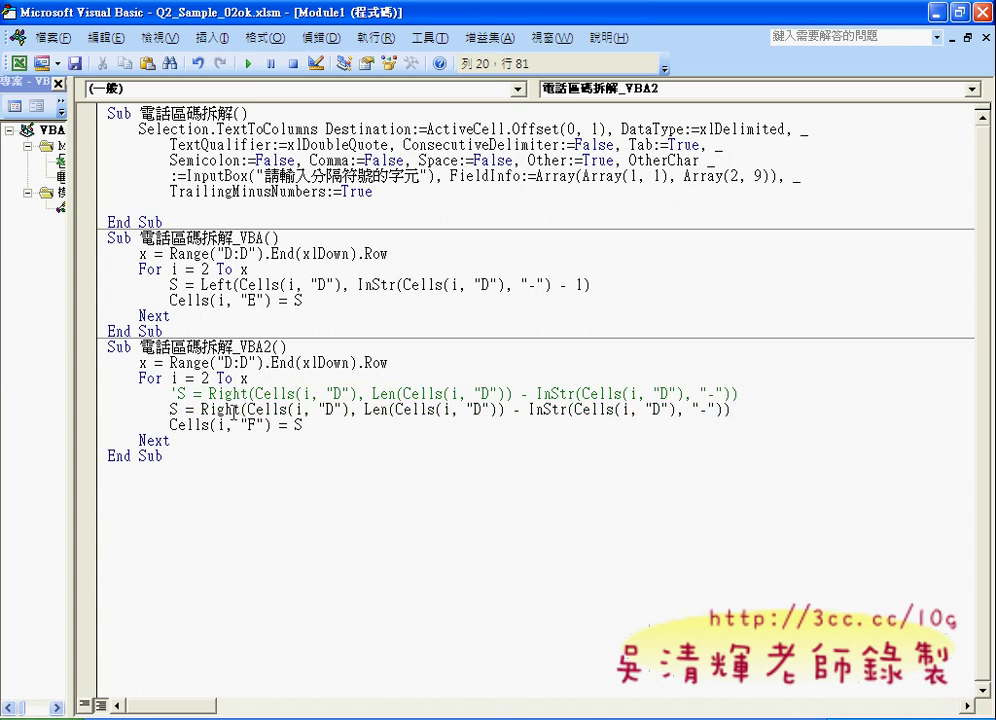
- Change Right to Mid in the copied statement and copy its InStr lookup
double_click(203, 409)
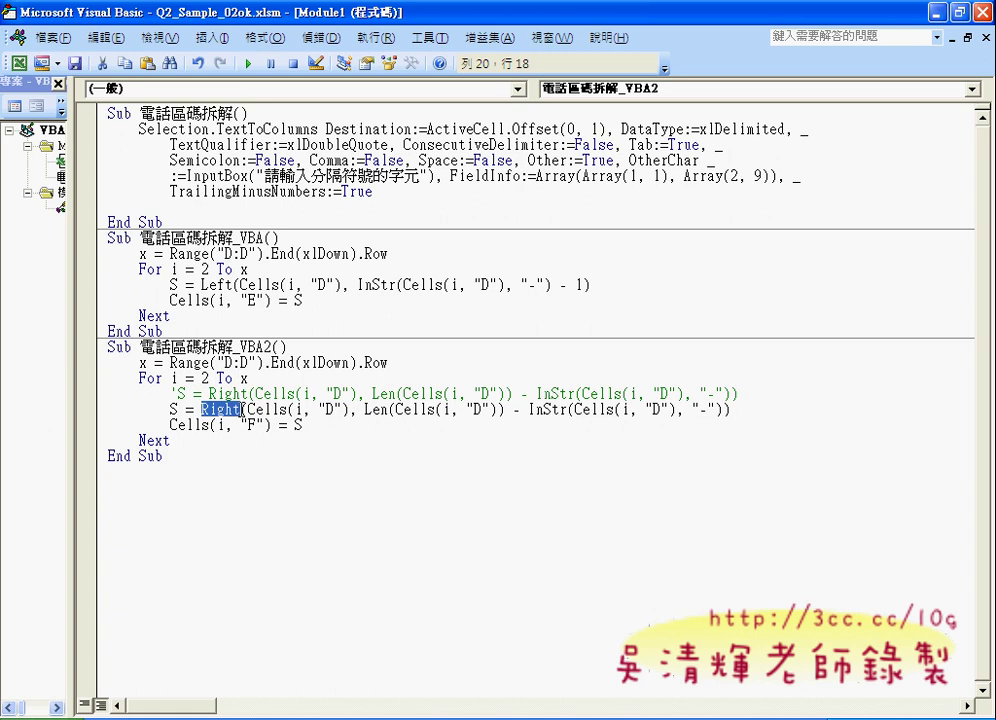
type("mi")
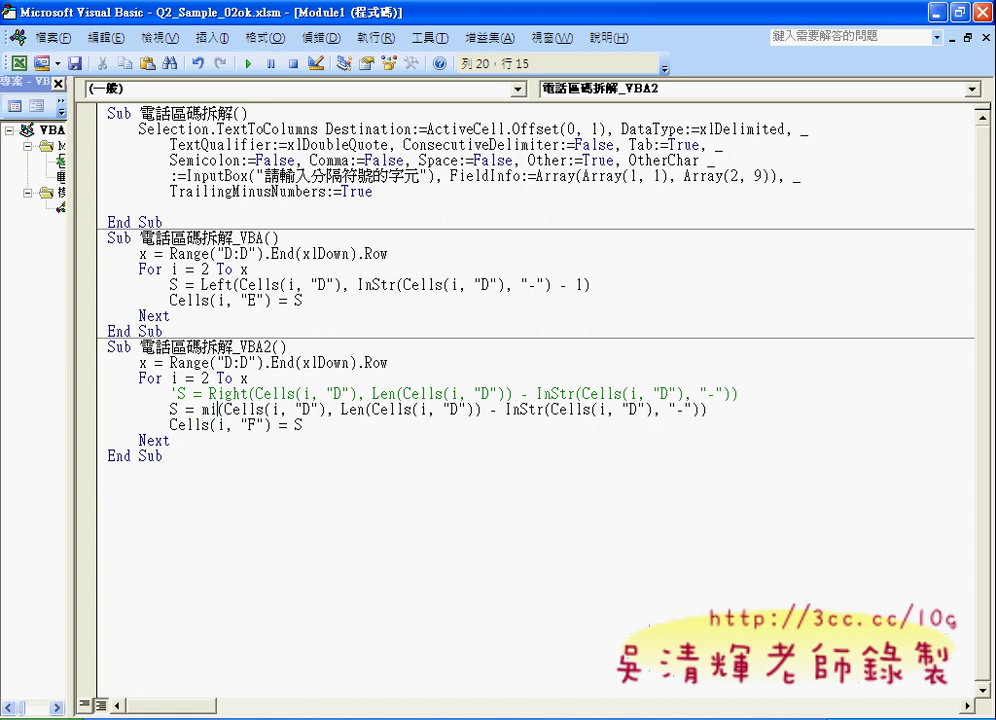
type("d")
left_click(257, 458)
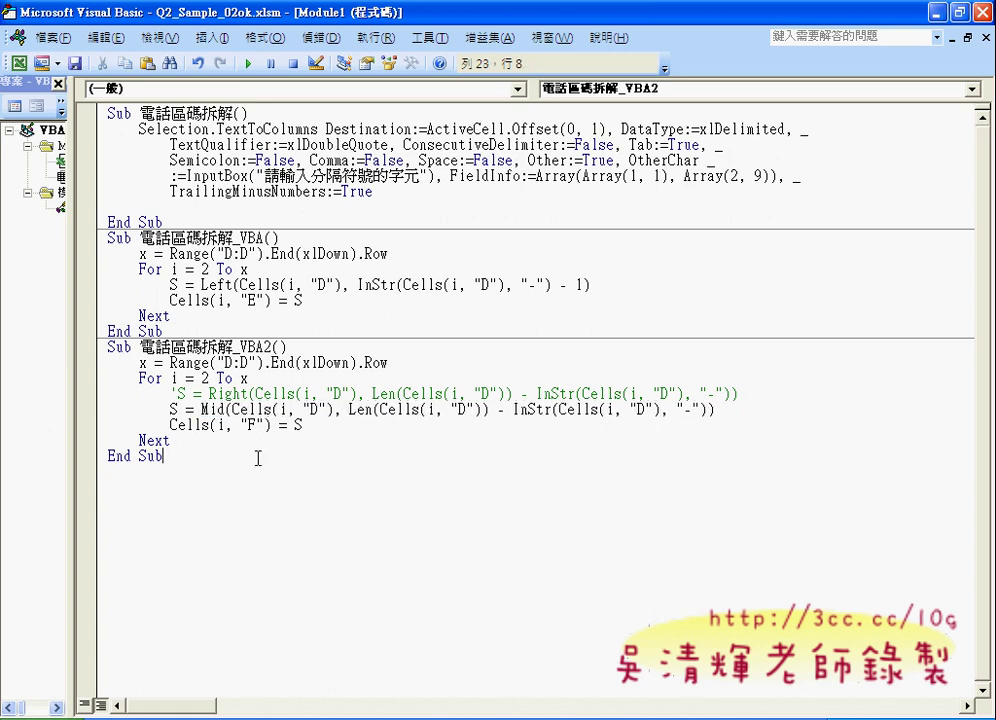
left_click_drag(232, 409, 334, 410)
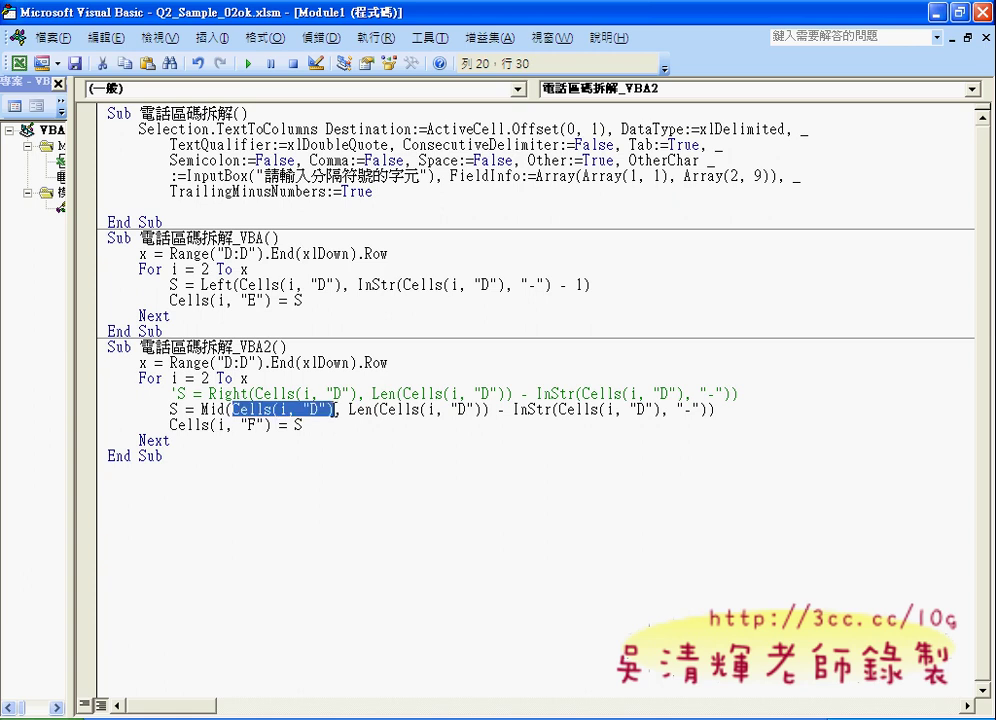
left_click(212, 410)
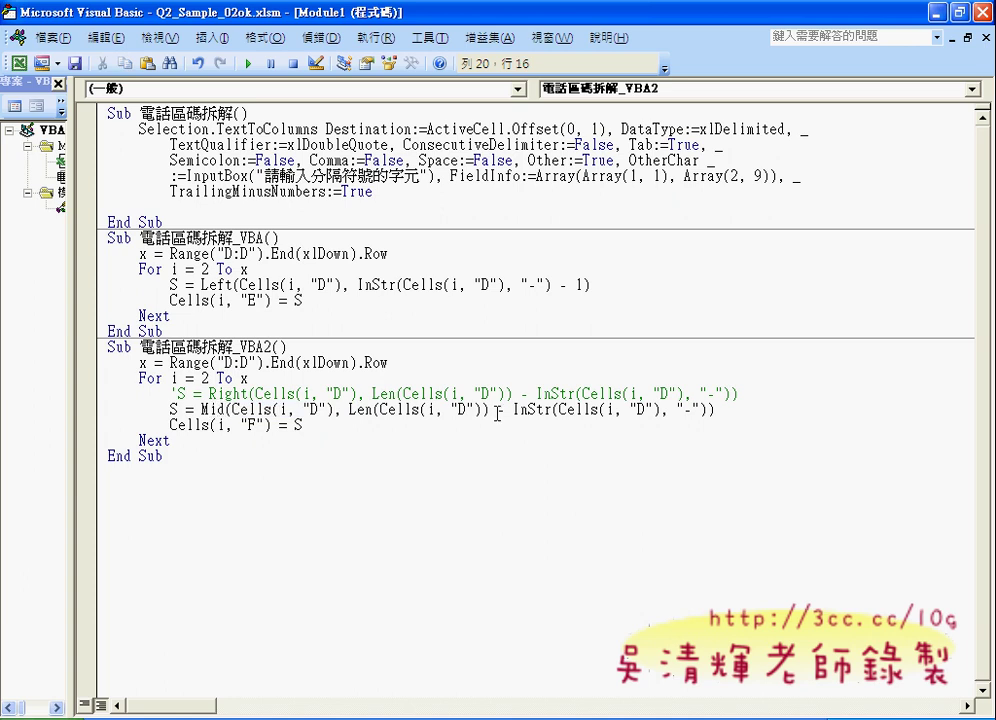
left_click_drag(513, 410, 661, 410)
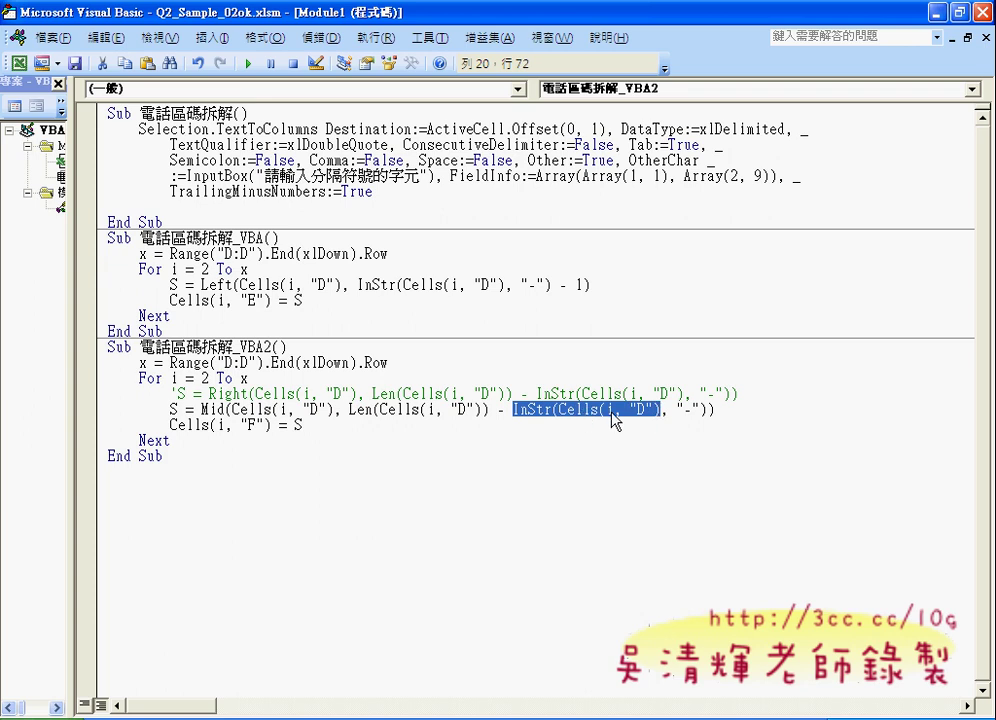
- Paste the InStr lookup with +1 as Mid's start argument, then restore the editor window
left_click(344, 410)
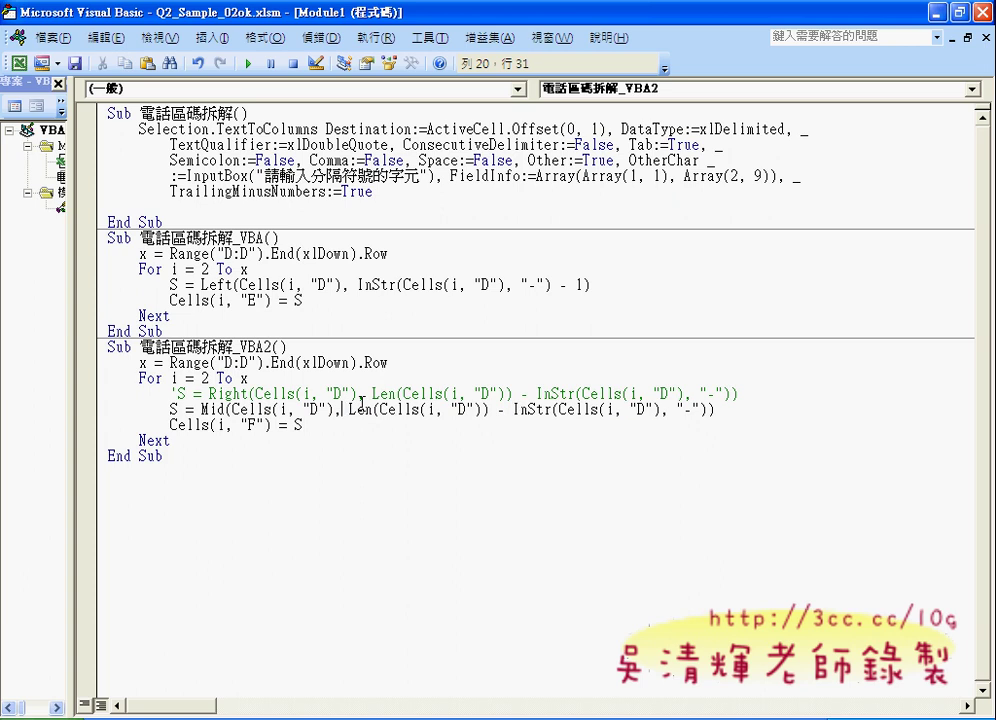
type("InStr(Cells(i, \"D\")")
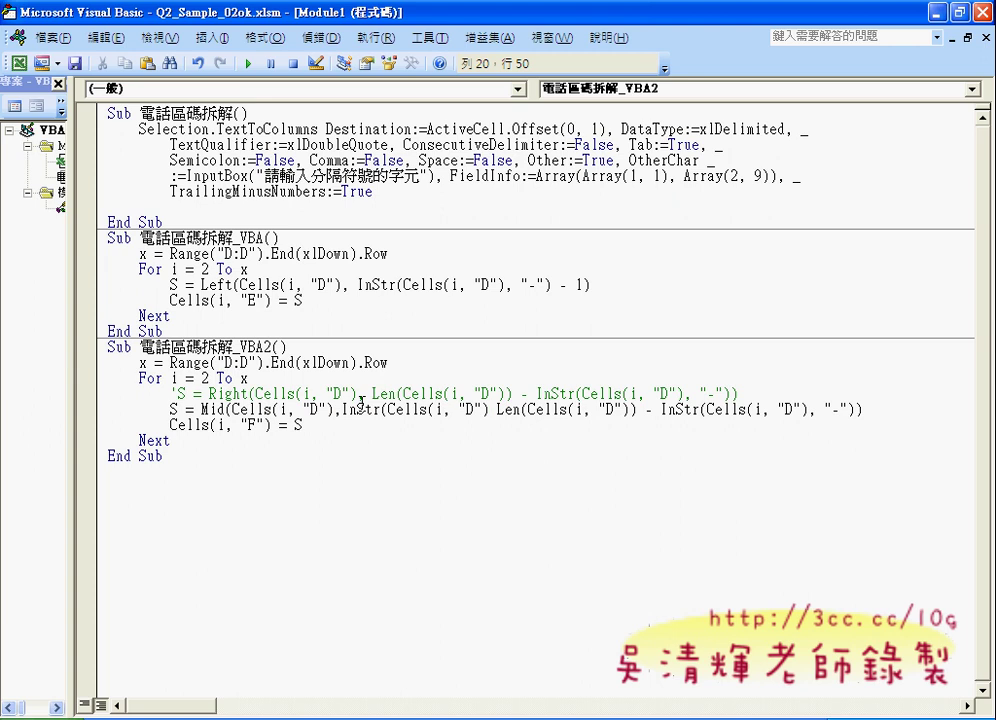
type("+")
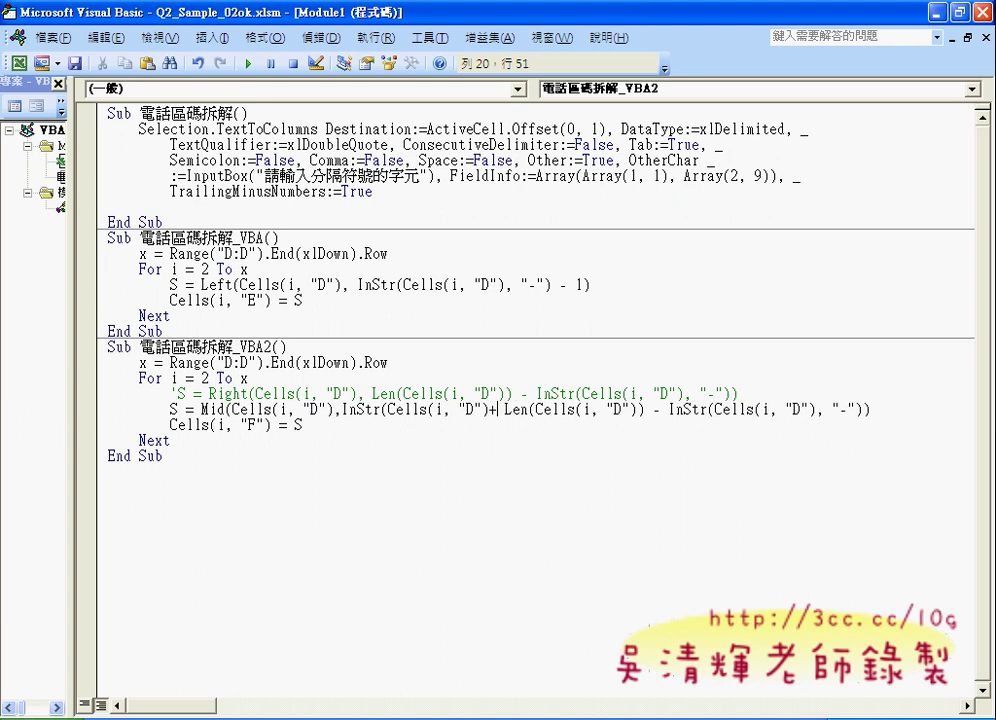
type("1,")
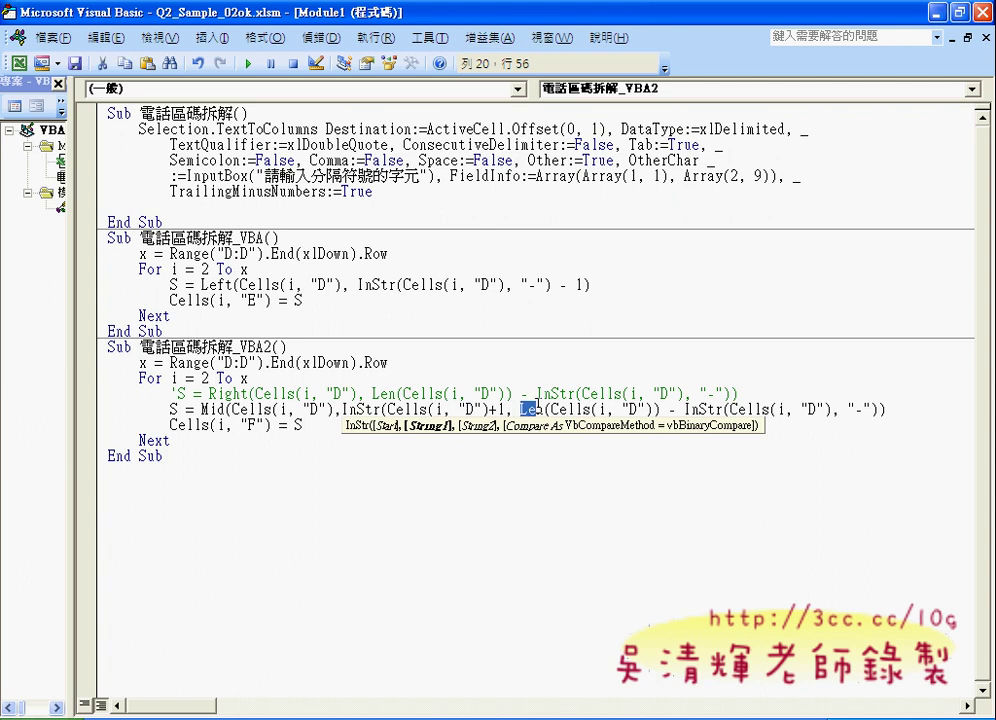
left_click_drag(520, 409, 878, 414)
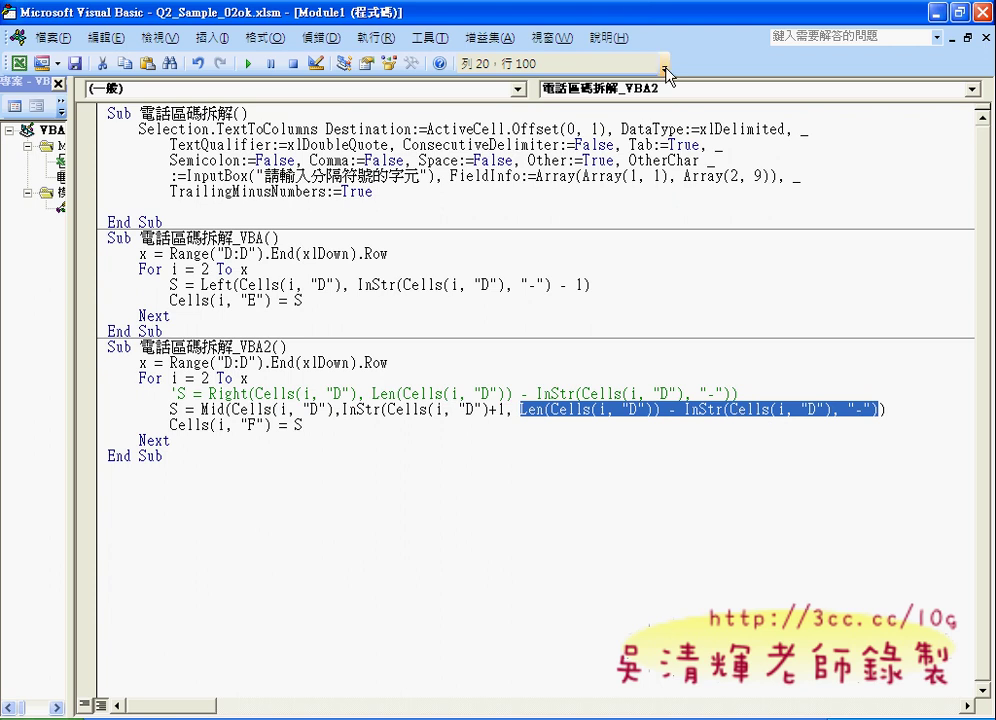
double_click(627, 20)
- Bring the worksheet forward and delete the old values in F2:F121
left_click_drag(560, 48, 900, 46)
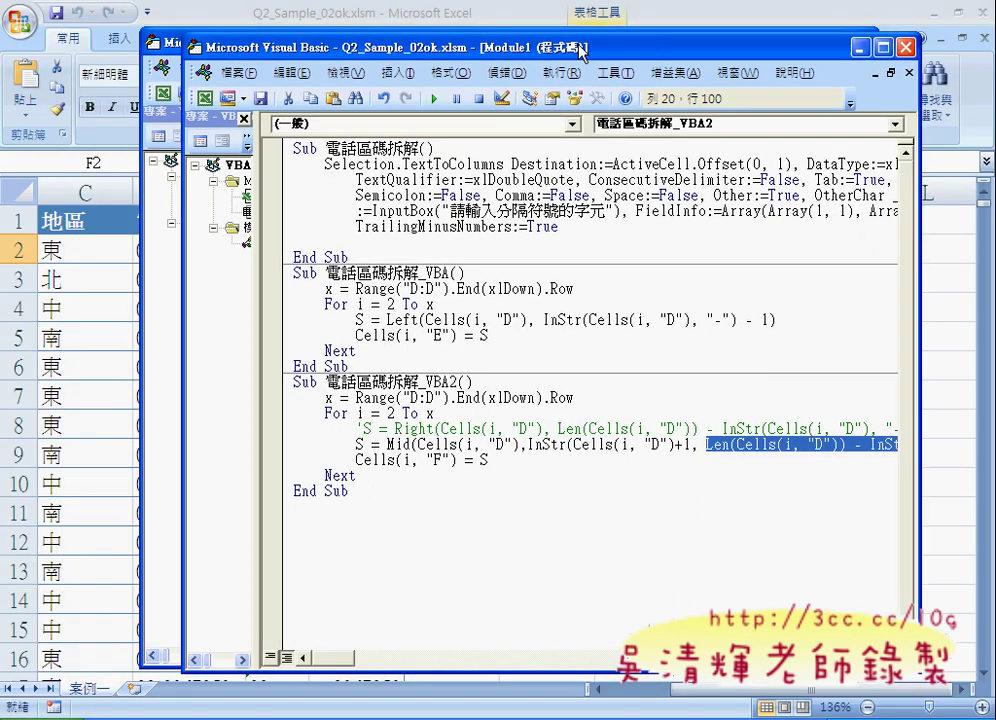
left_click(345, 252)
key("ctrl+Down")
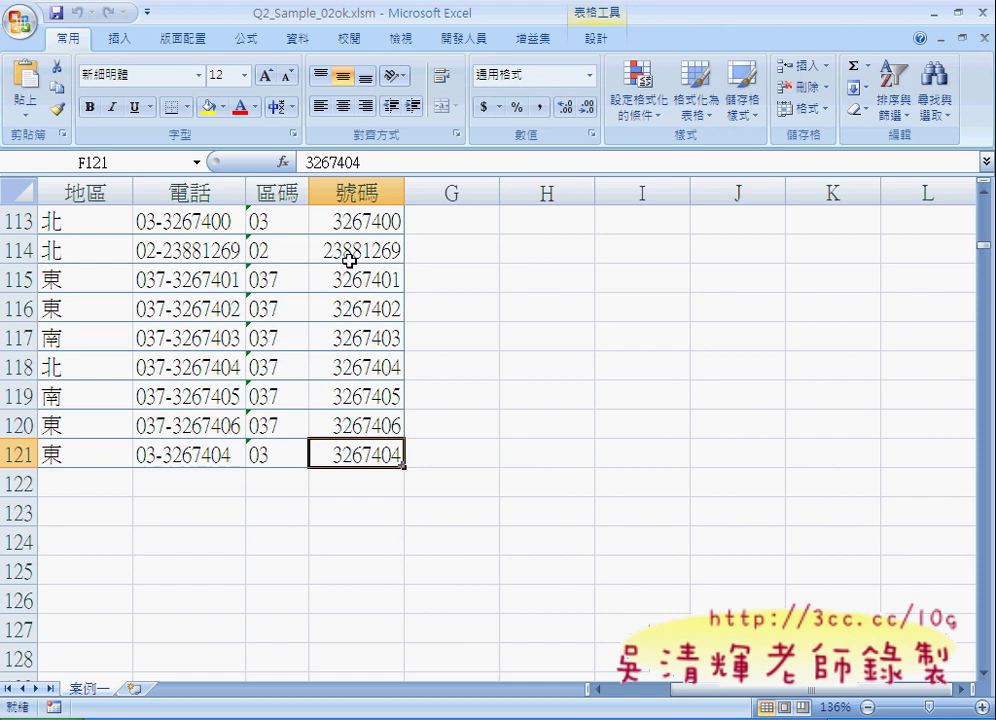
key("ctrl+shift+Up")
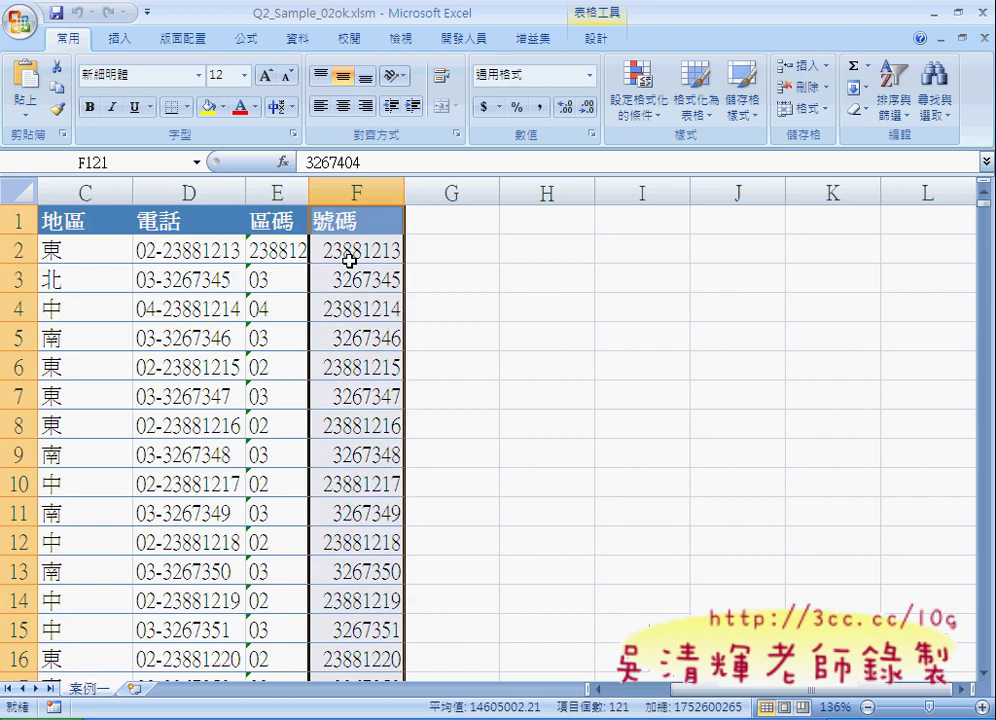
key("ctrl+shift+Down")
key("ctrl+Up")
left_click(349, 258)
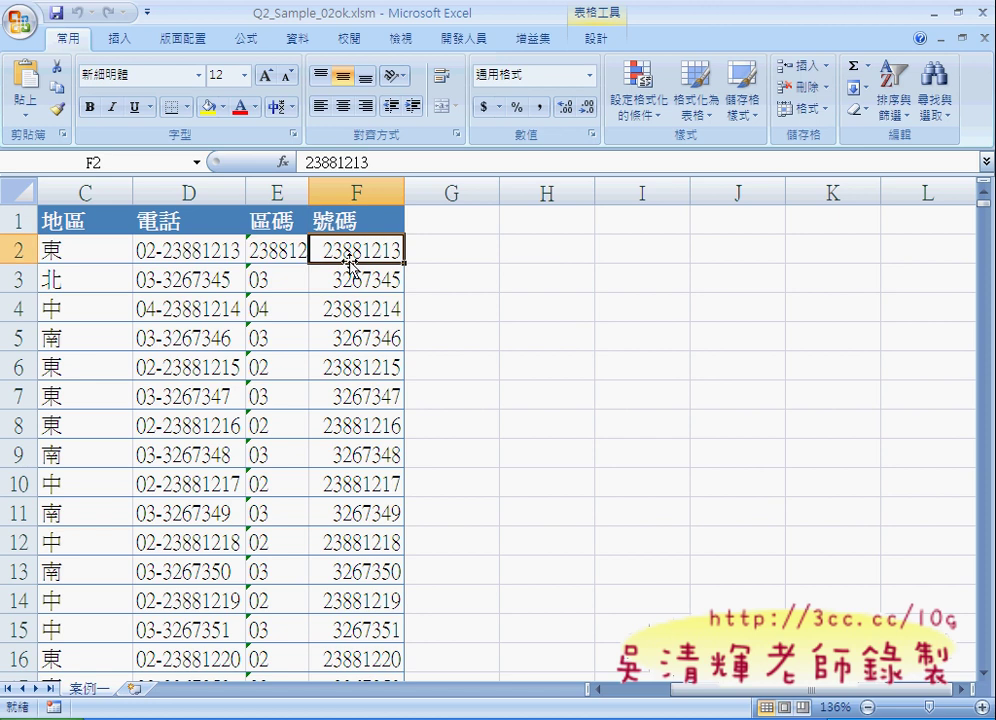
key("ctrl+shift+Down")
key("Delete")
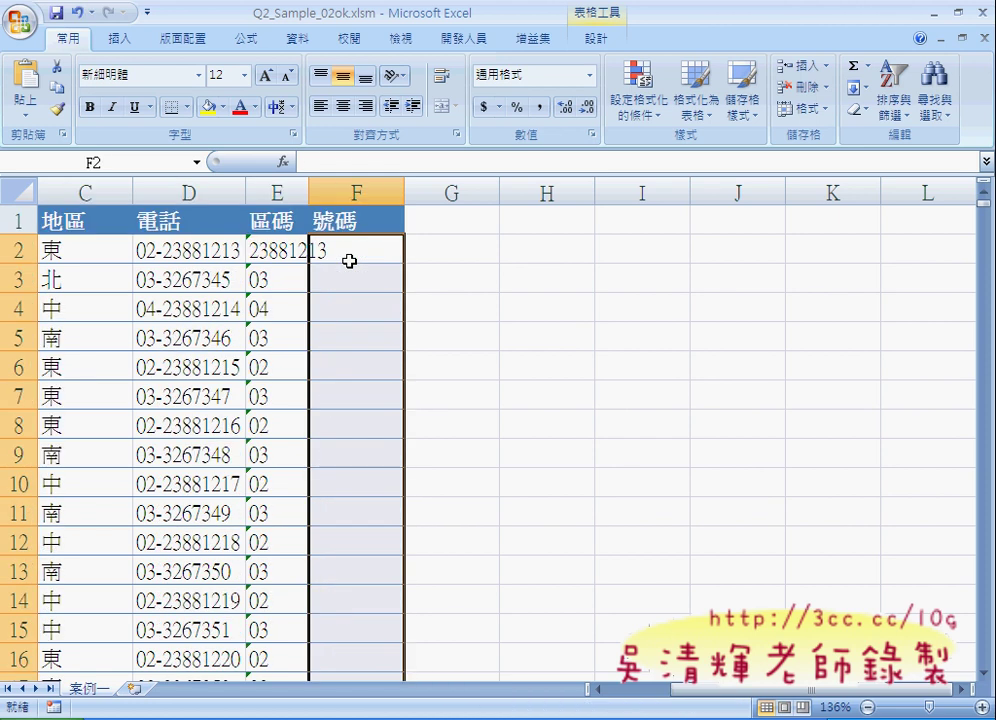
- Autofit column E so 23881213 shows fully, then reopen the VBA editor with Alt+F11
left_click(349, 260)
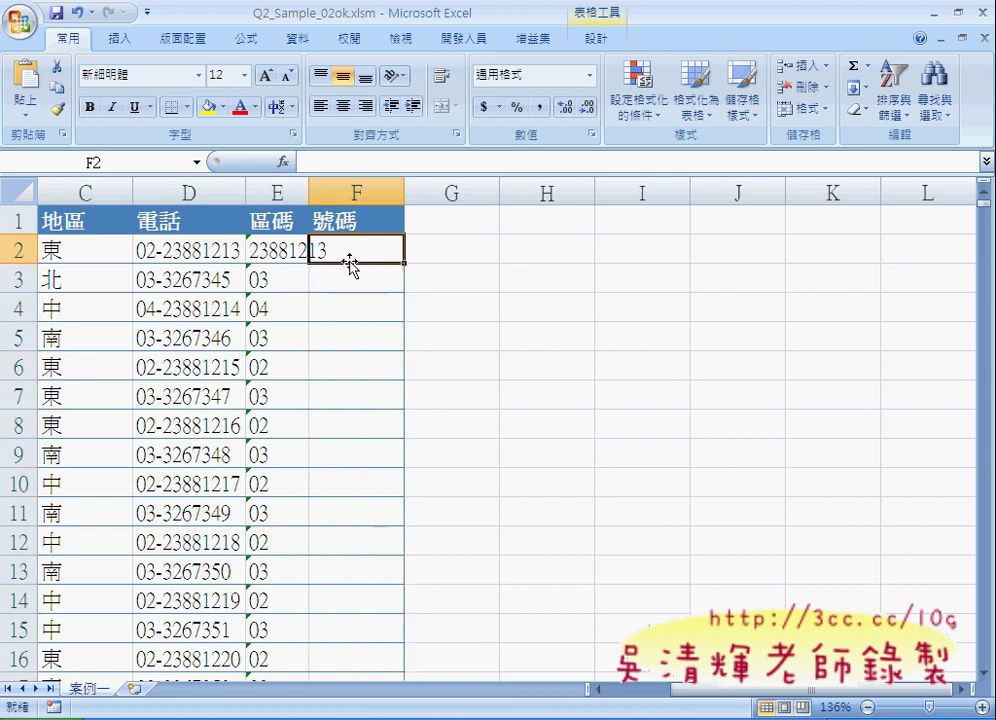
double_click(309, 191)
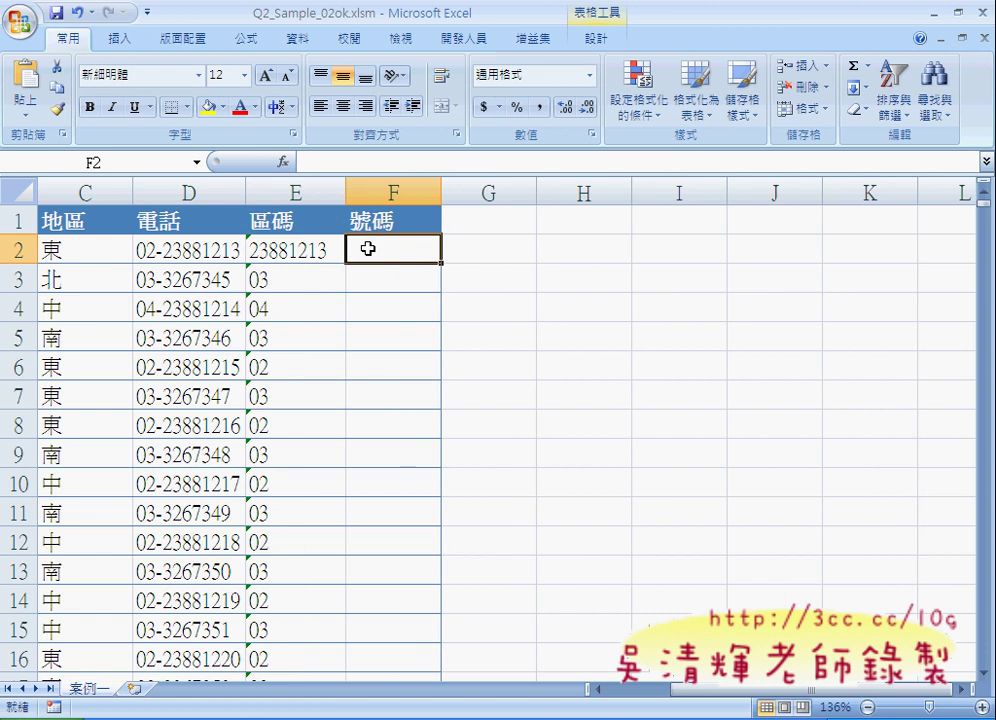
key("alt+F11")
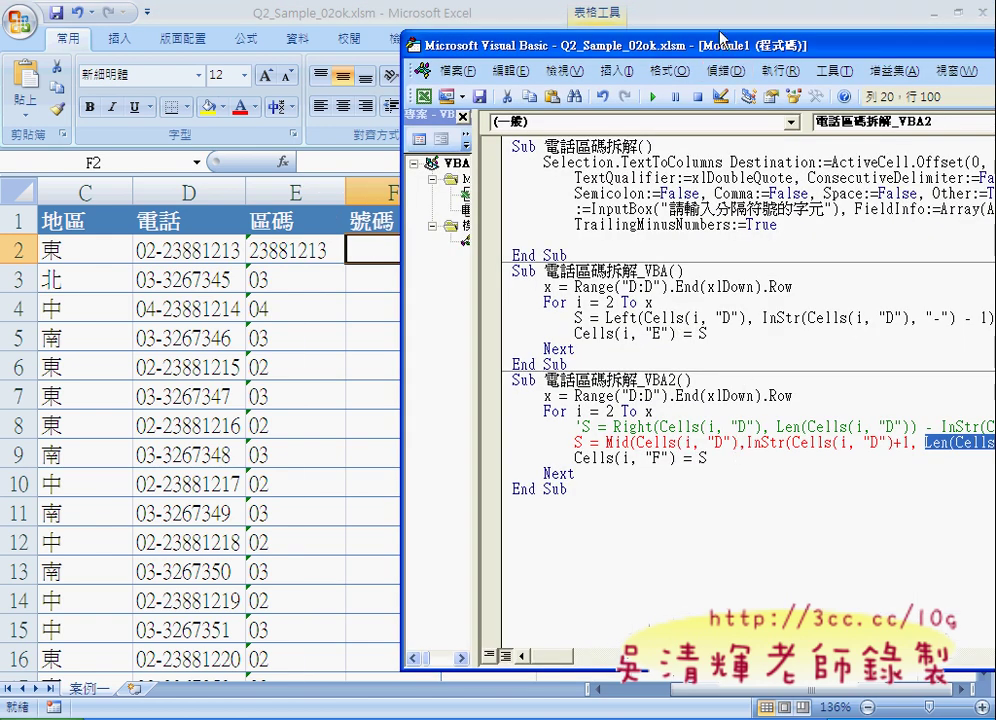
- Move the code window left and widen it so the full Mid line is visible
left_click_drag(719, 45, 350, 38)
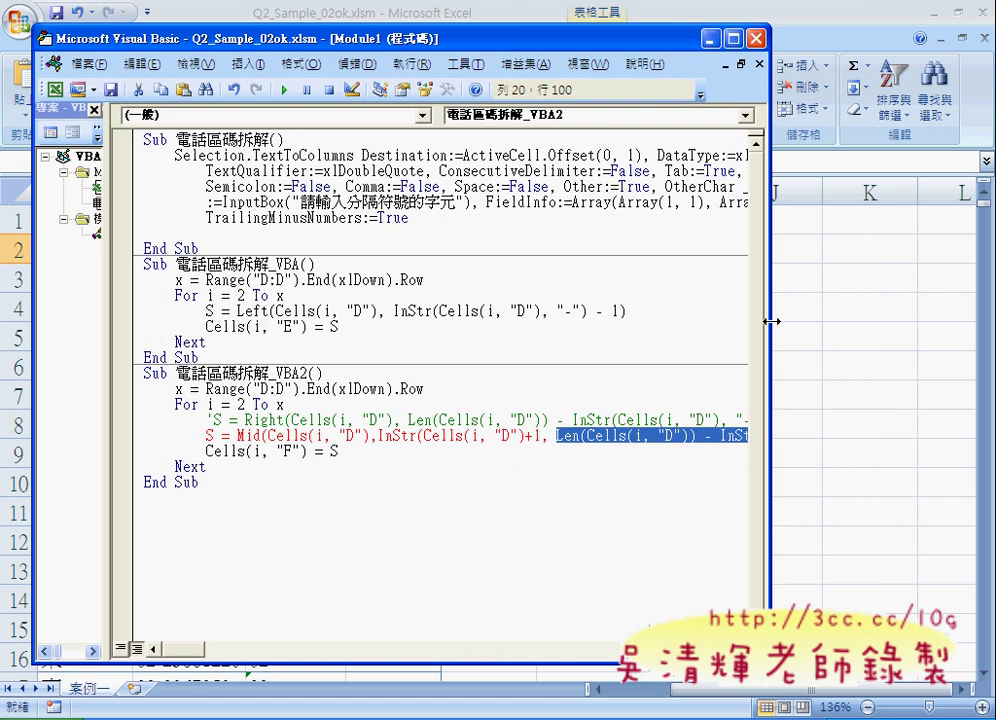
left_click_drag(770, 320, 963, 336)
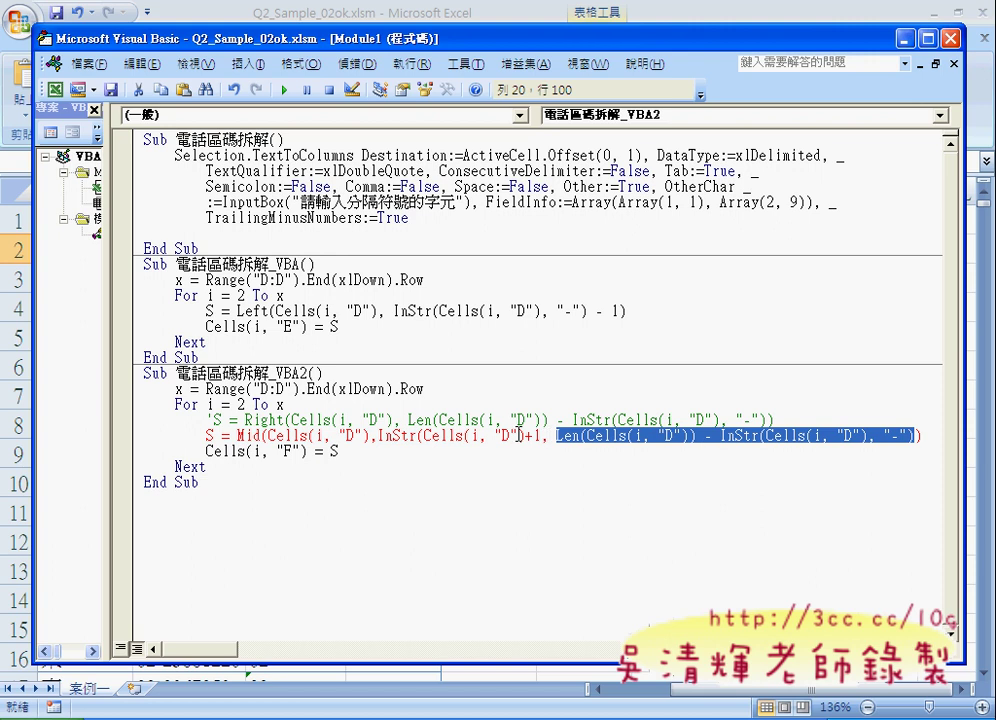
- Add the "-" search argument to InStr and dismiss the resulting compile error
left_click(518, 435)
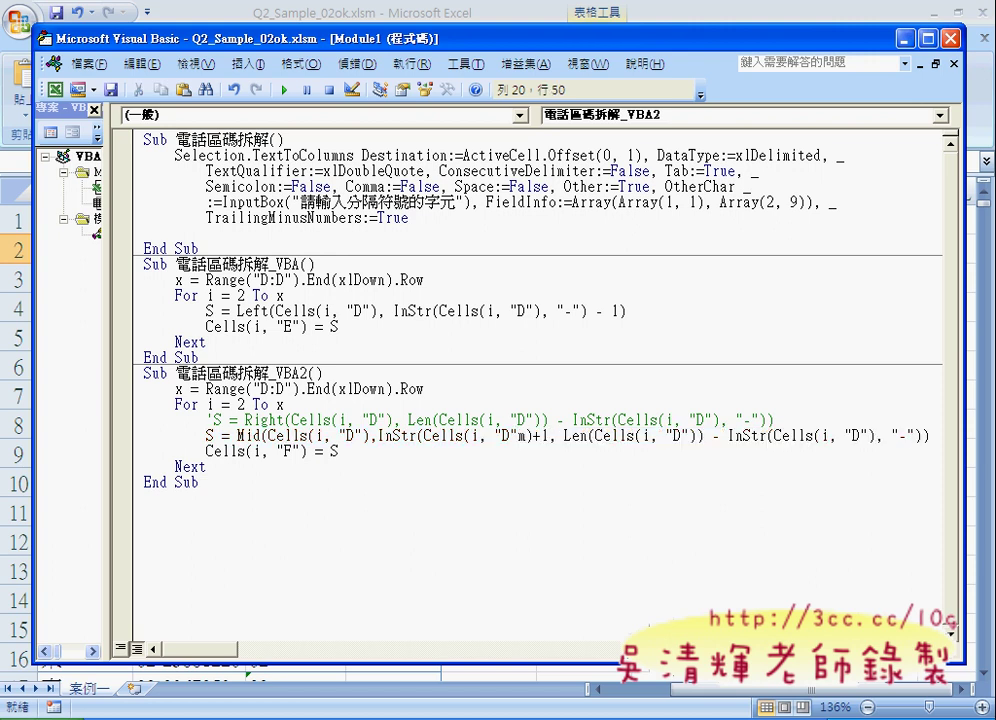
type(",")
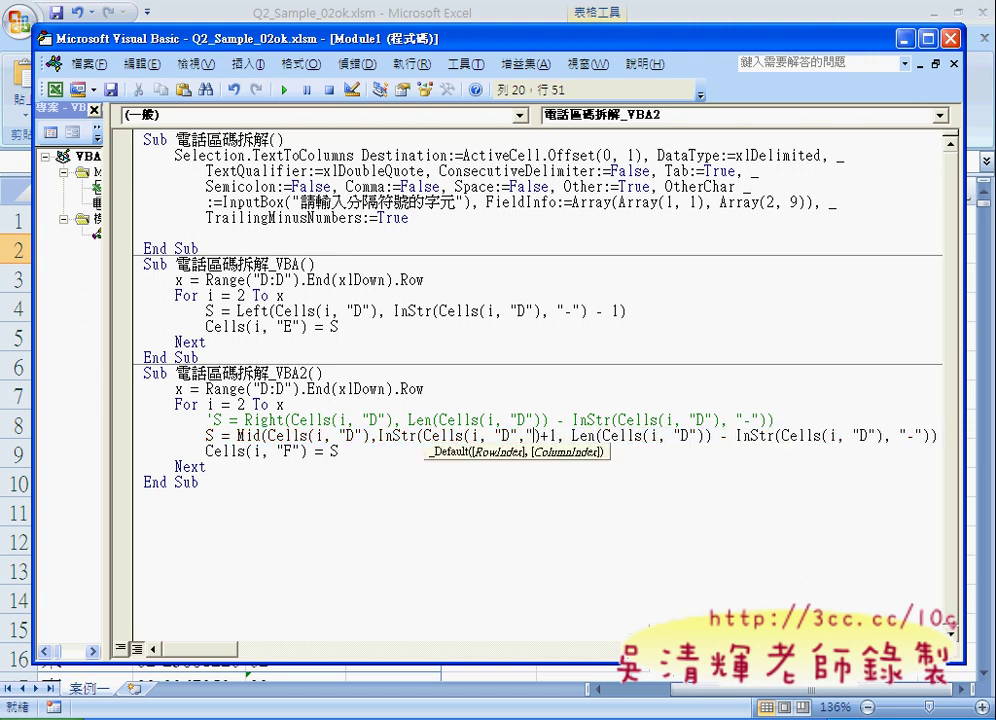
type("\"\"")
key("Left")
type("-")
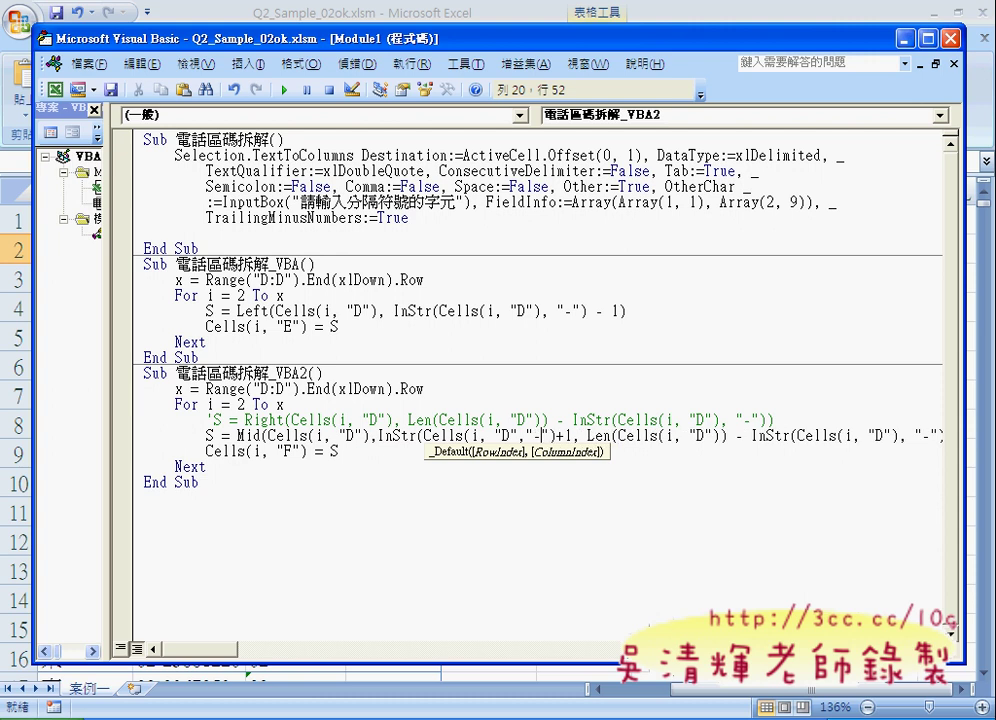
key("Down")
key("Return")
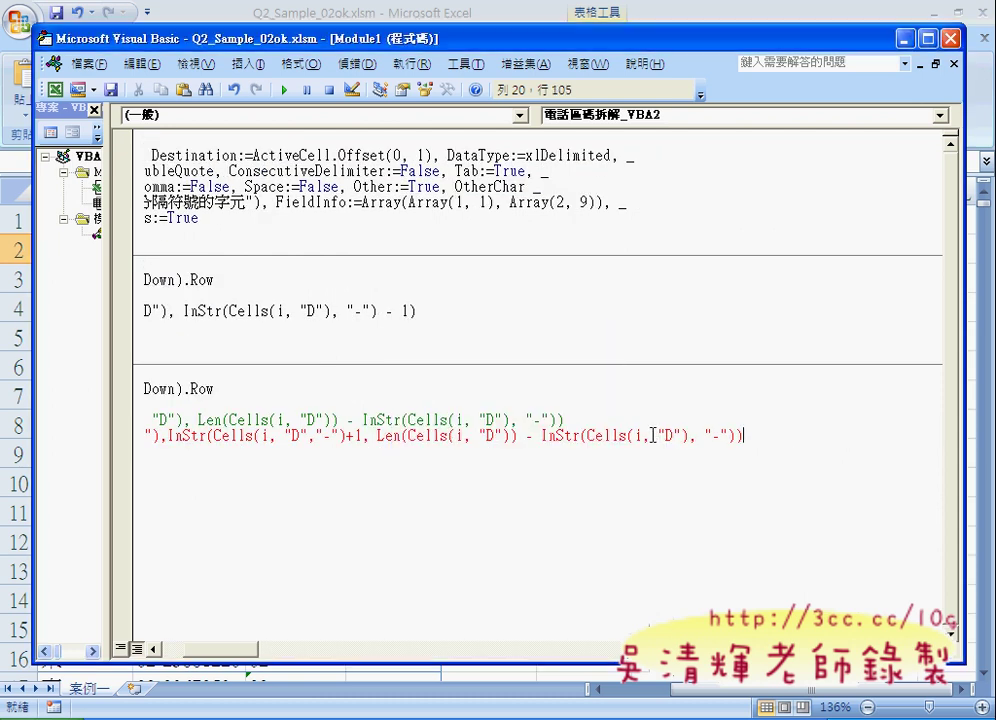
key("Left")
key("Left")
left_click_drag(254, 650, 216, 650)
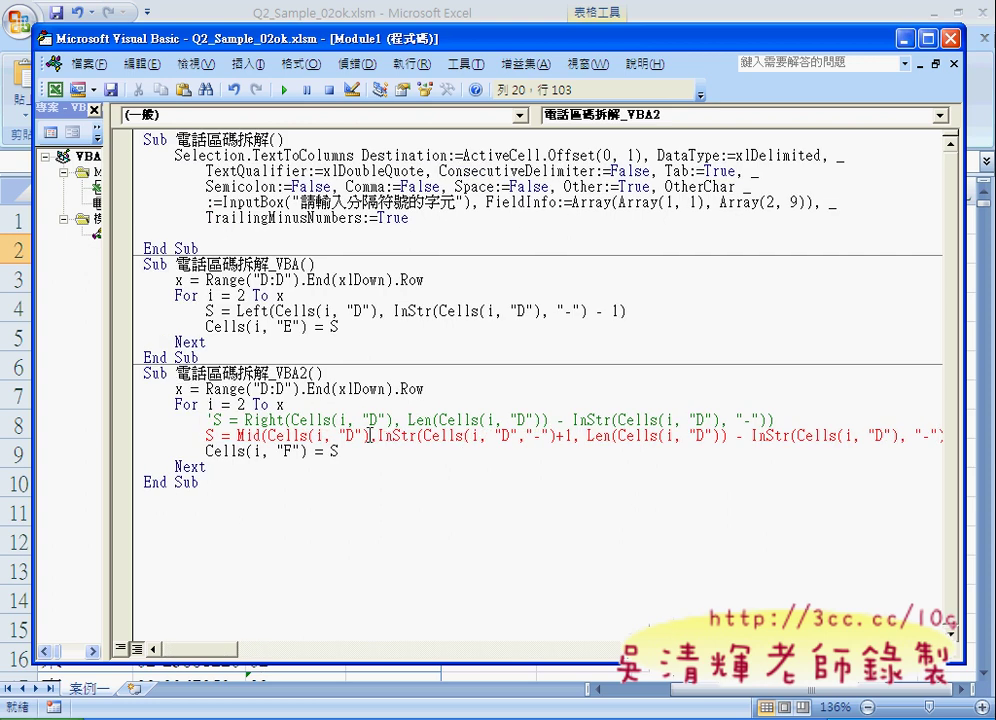
- Fix the parentheses so the start argument reads InStr(Cells(i, "D"), "-") + 1
left_click(268, 436)
left_click_drag(268, 436, 556, 437)
left_click(528, 436)
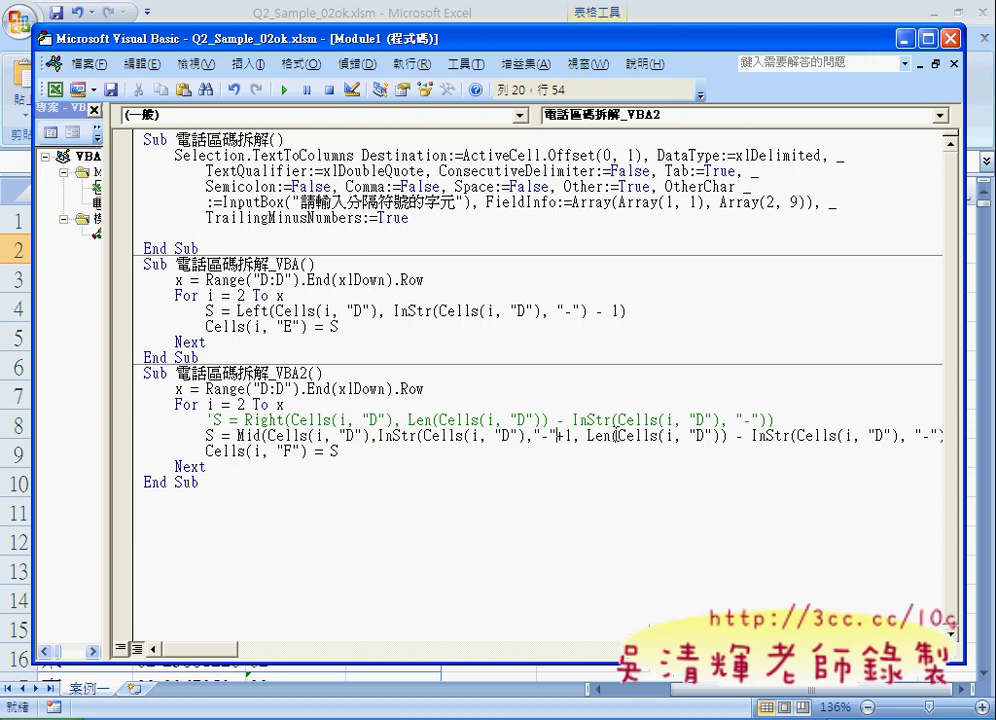
type(")")
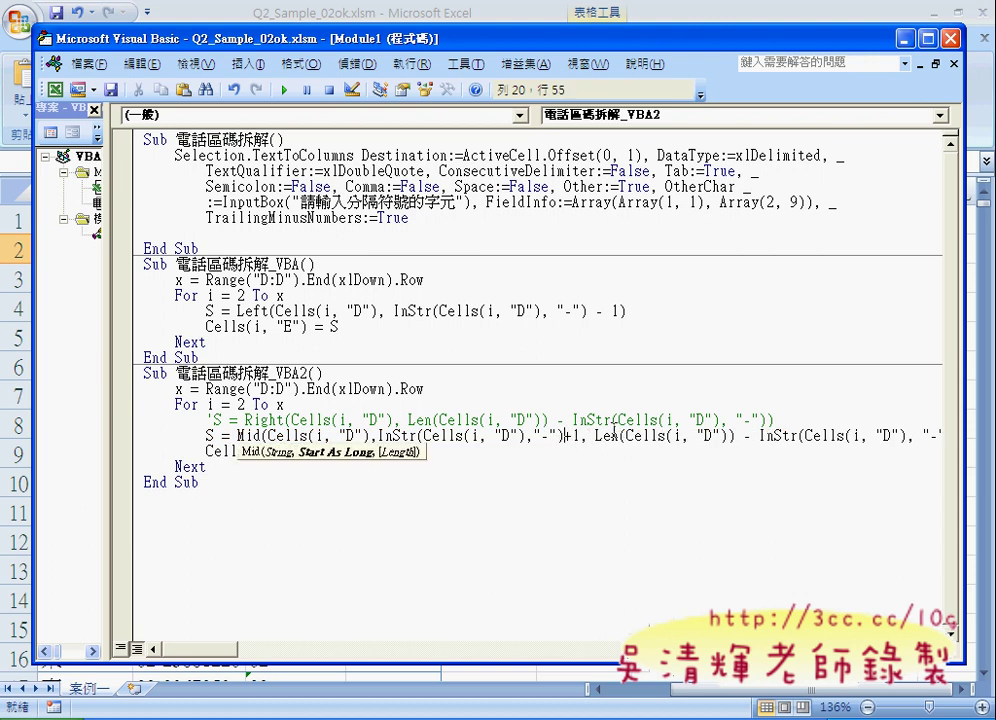
left_click_drag(424, 436, 522, 437)
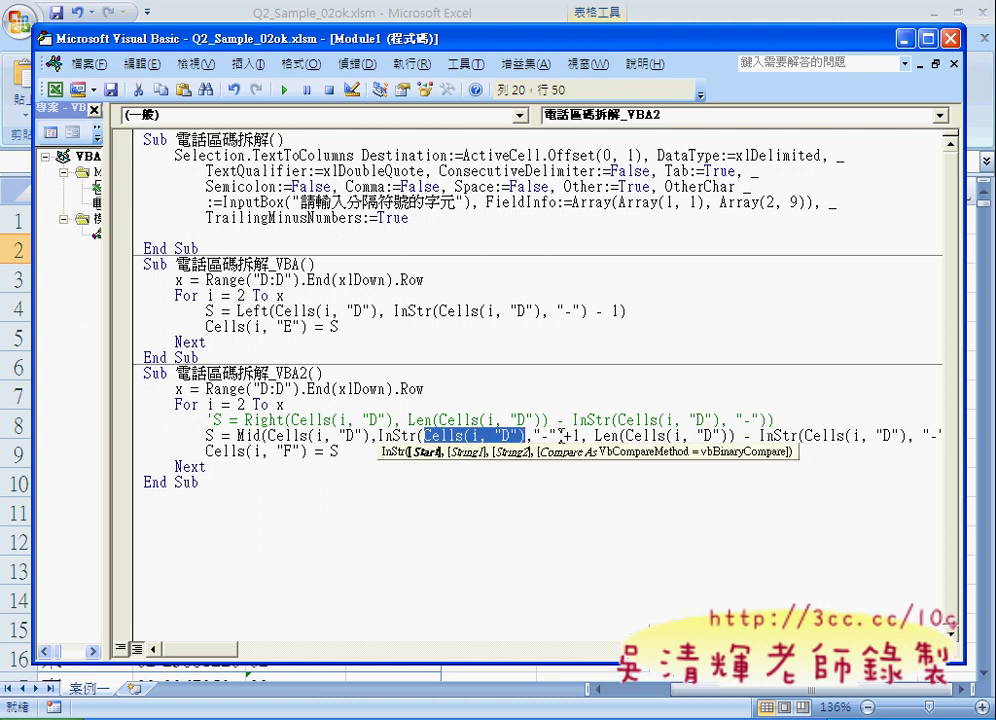
left_click(513, 538)
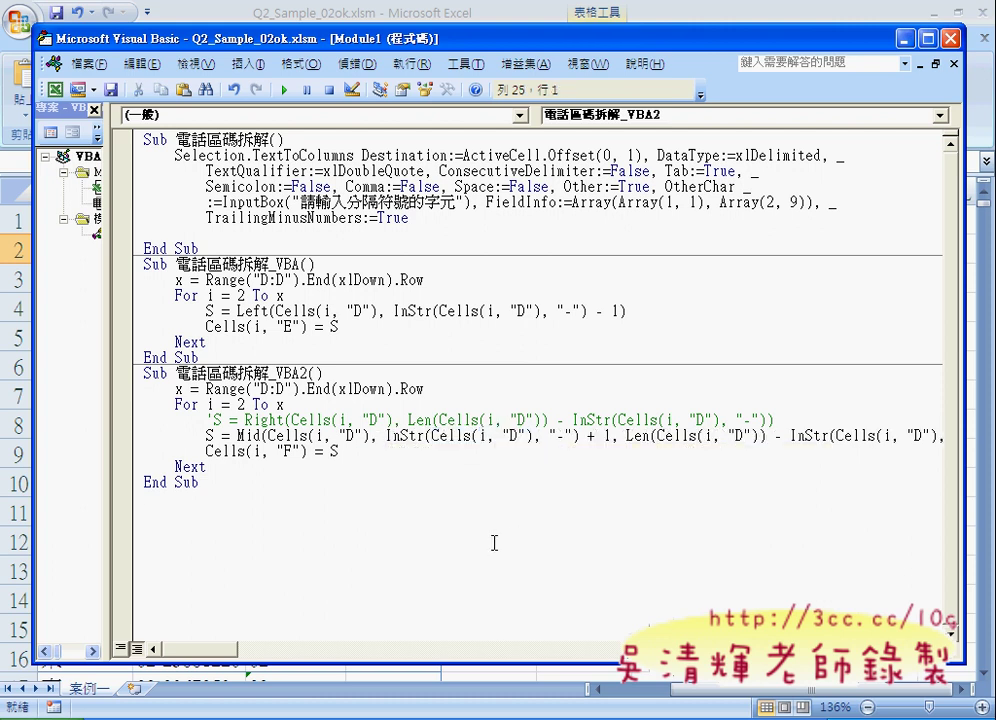
- Highlight InStr on the Mid line, then move the code window right to show columns C–F
left_click(387, 436)
double_click(404, 436)
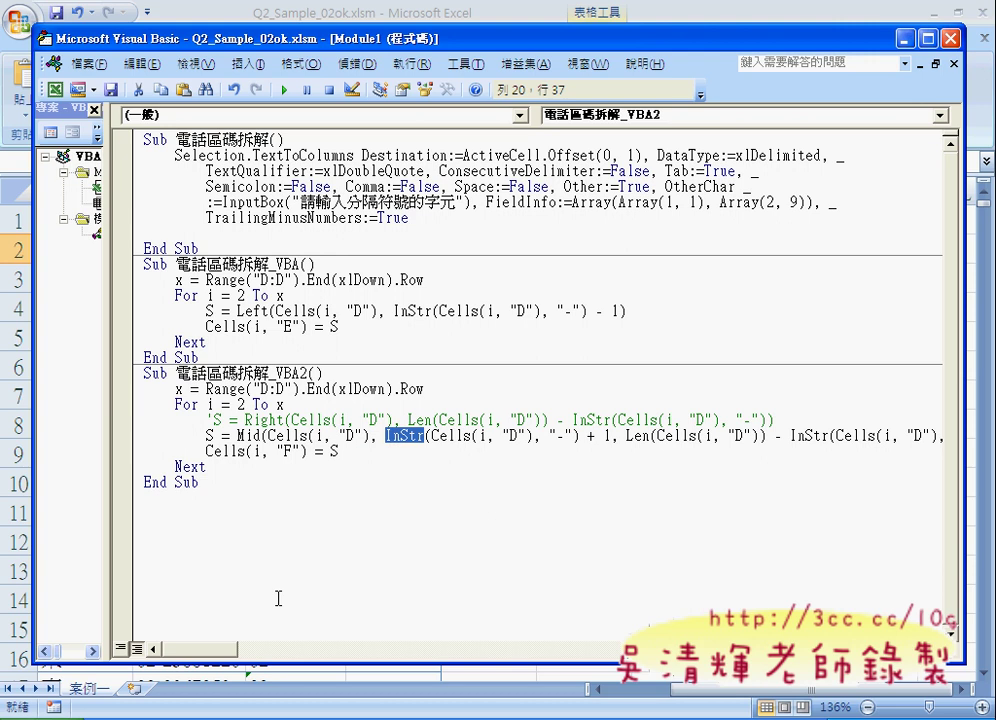
mouse_move(185, 651)
left_mouse_down()
mouse_move(240, 658)
mouse_move(185, 658)
left_mouse_up()
left_click(322, 451)
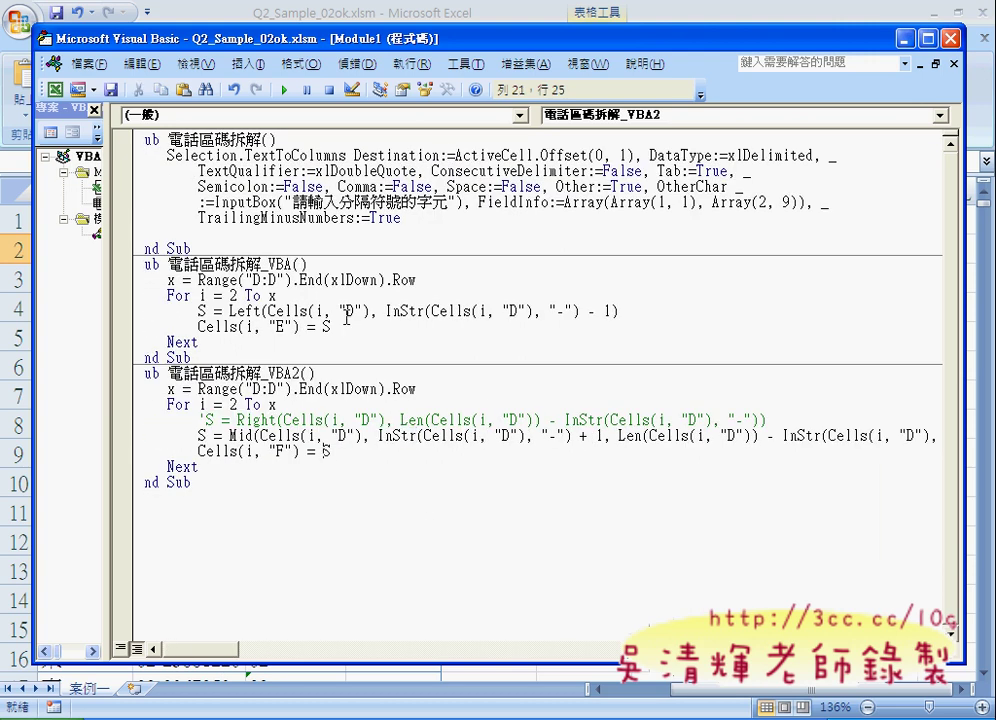
left_click_drag(411, 50, 527, 50)
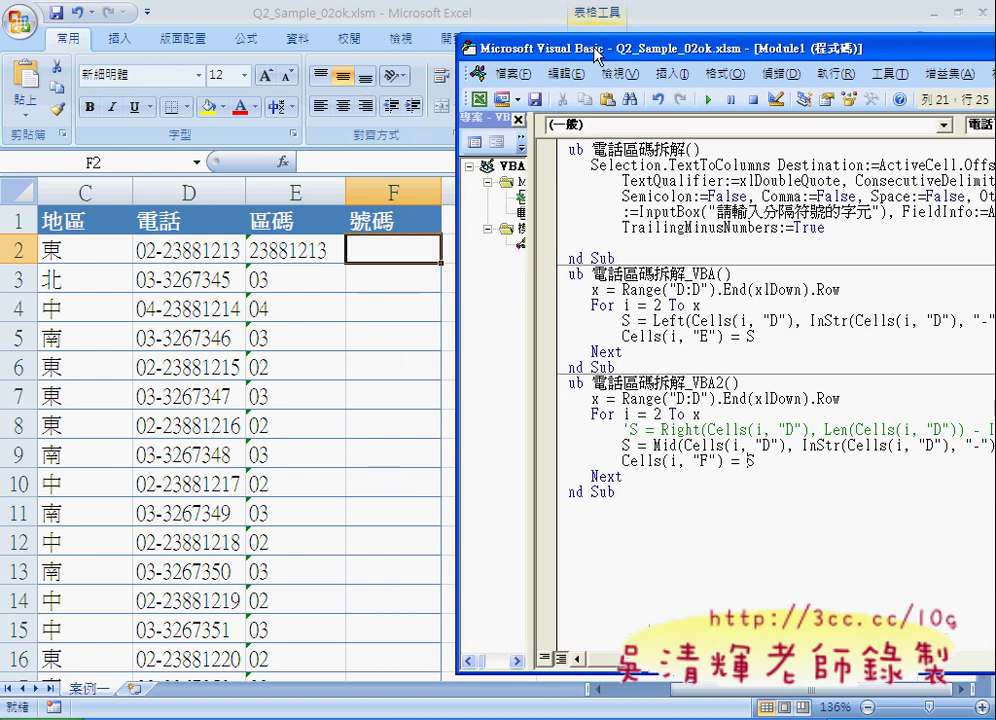
- Step through the macro with F8 as F2:F5 fill, then run it to completion
left_click_drag(527, 50, 595, 48)
key("F8")
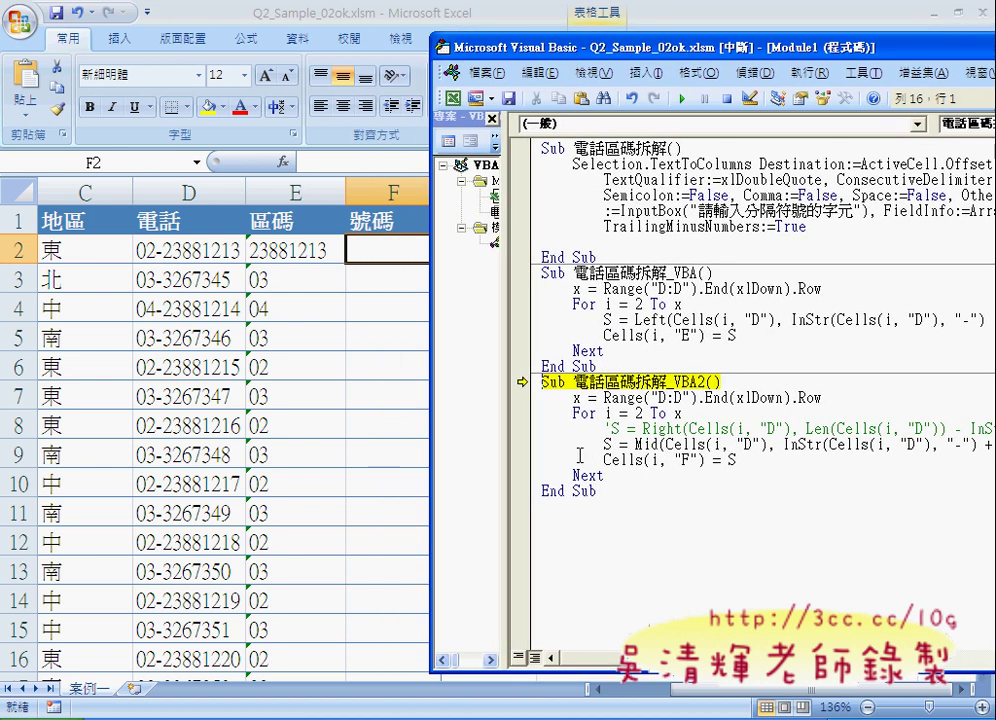
key("F8")
key("F8")
key("F8")
key("F8")
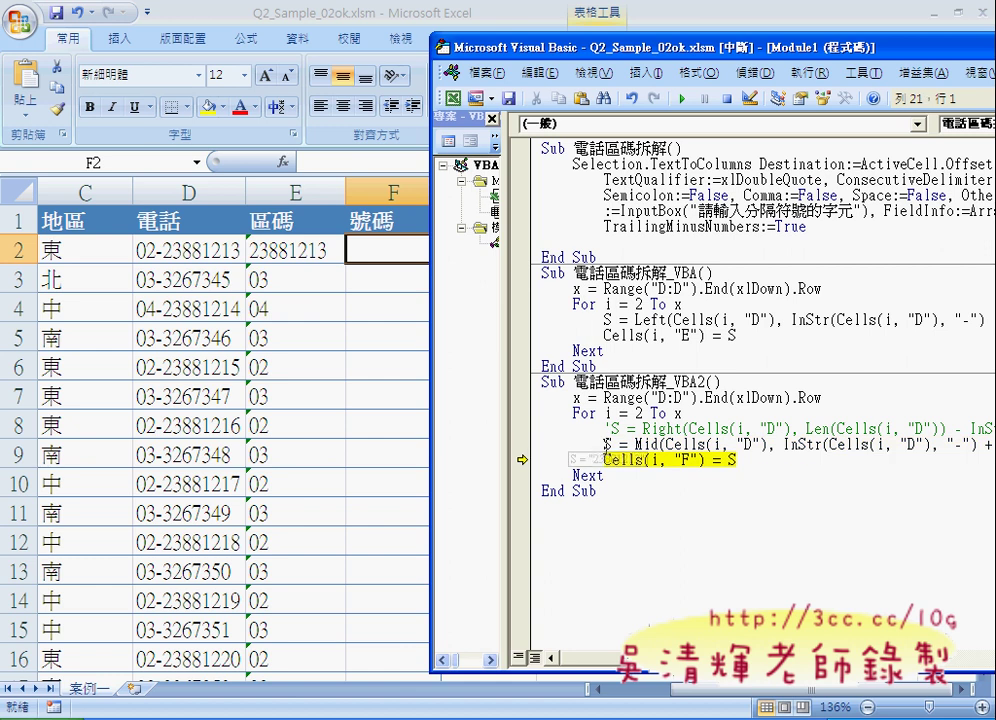
mouse_move(609, 444)
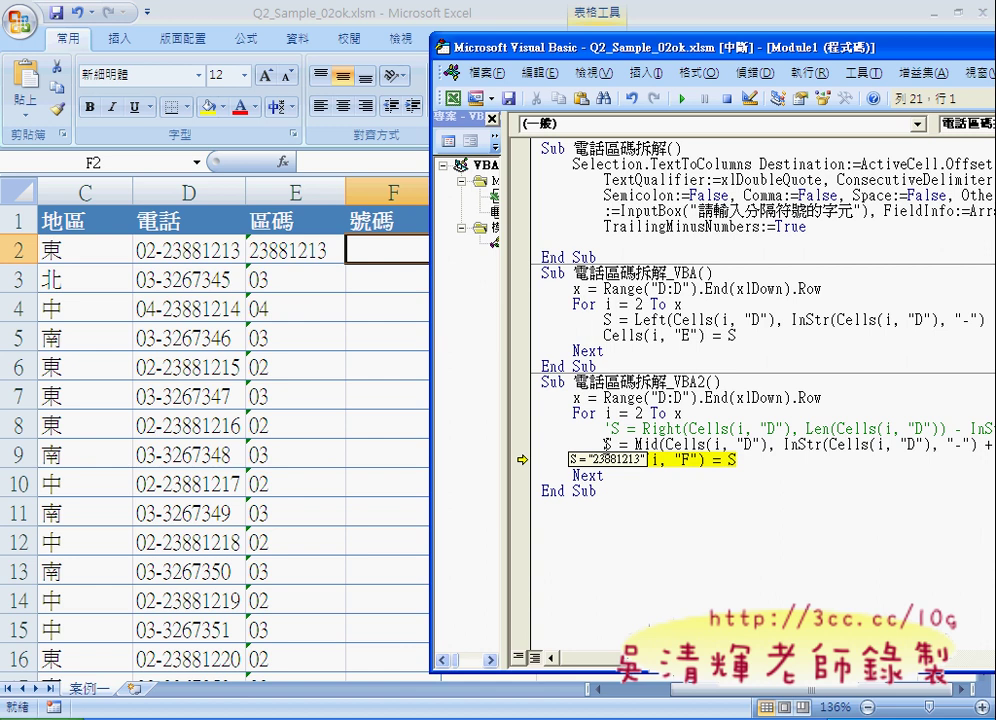
key("F8")
key("F8")
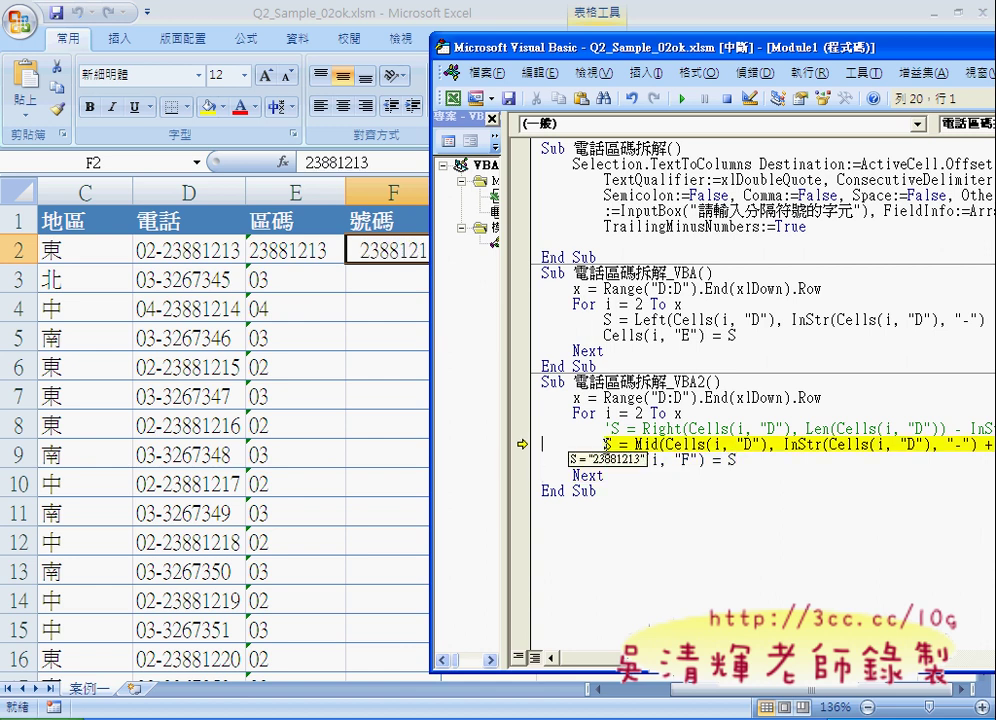
key("F8")
key("F8")
key("F8")
key("F8")
key("F8")
key("F8")
key("F8")
key("F8")
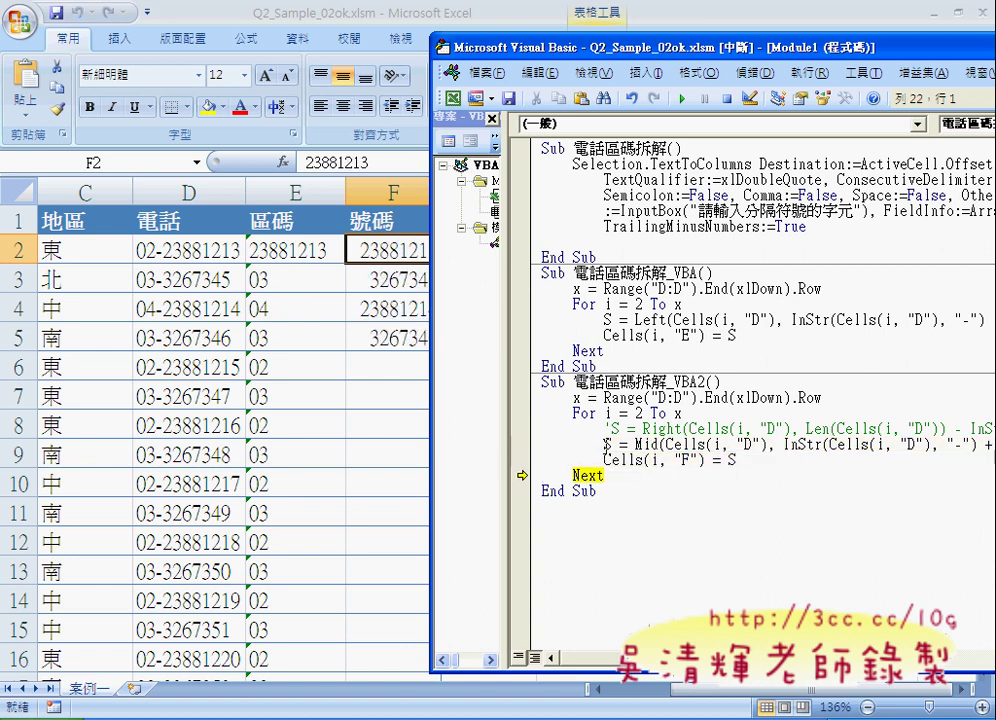
left_click_drag(630, 52, 697, 52)
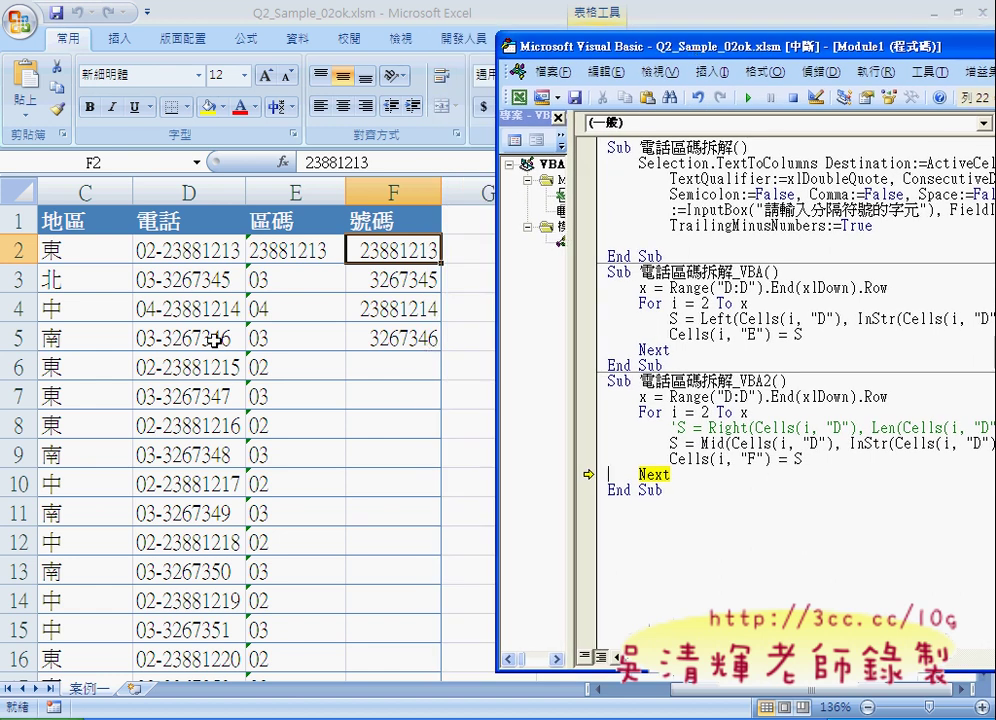
left_click(748, 100)
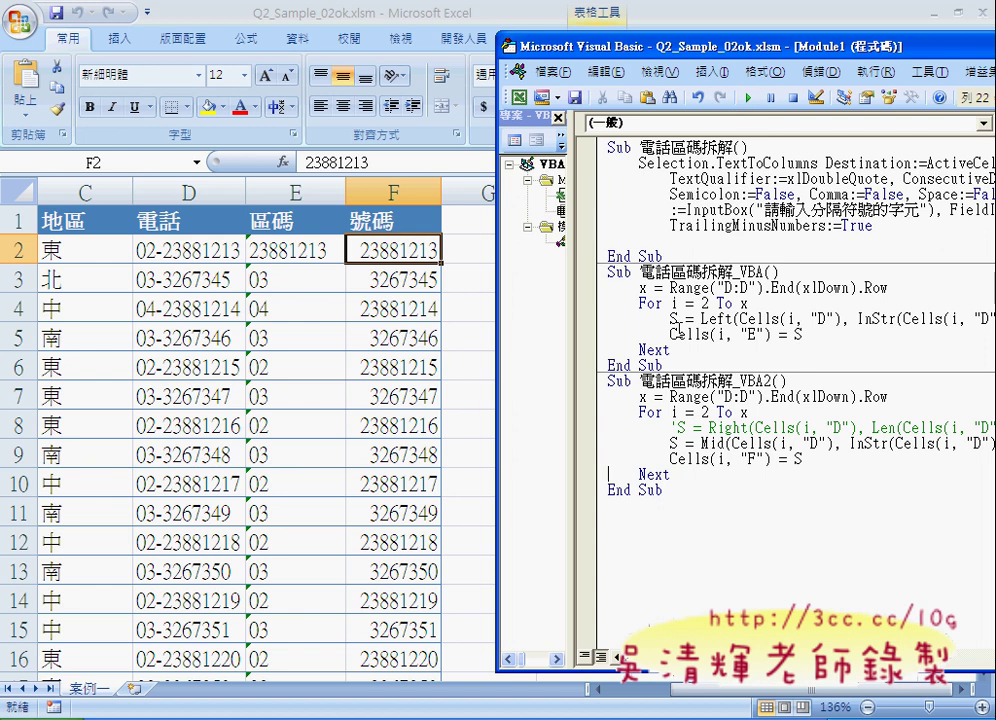
- Maximize the code window and compare the commented Right line with the active Mid line
left_click(733, 484)
double_click(570, 44)
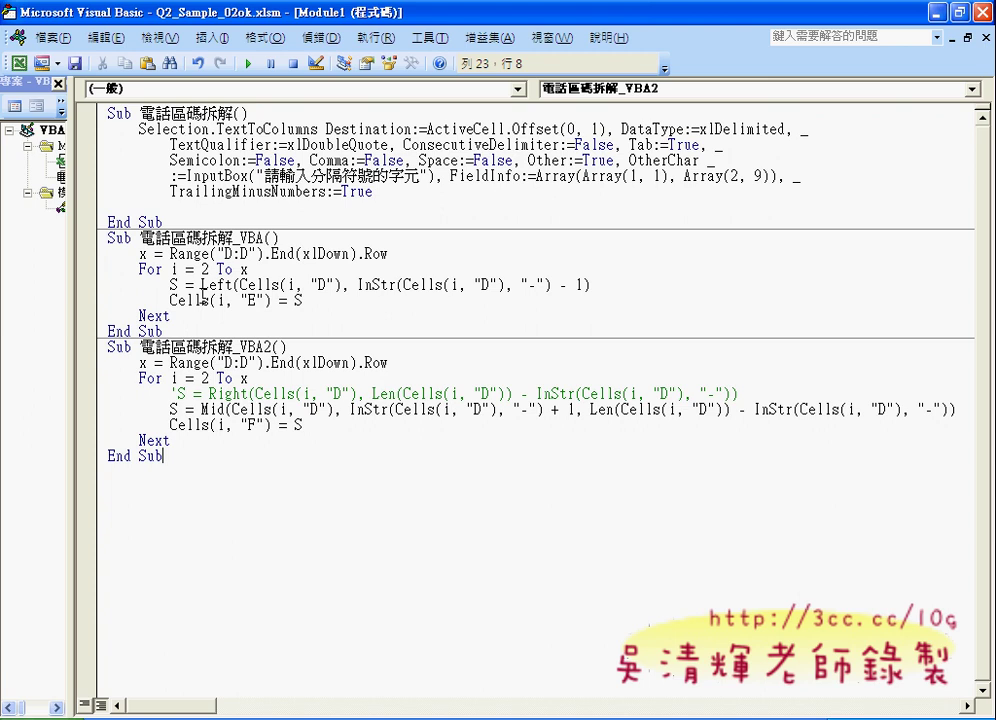
left_click_drag(170, 394, 256, 394)
left_click(210, 406)
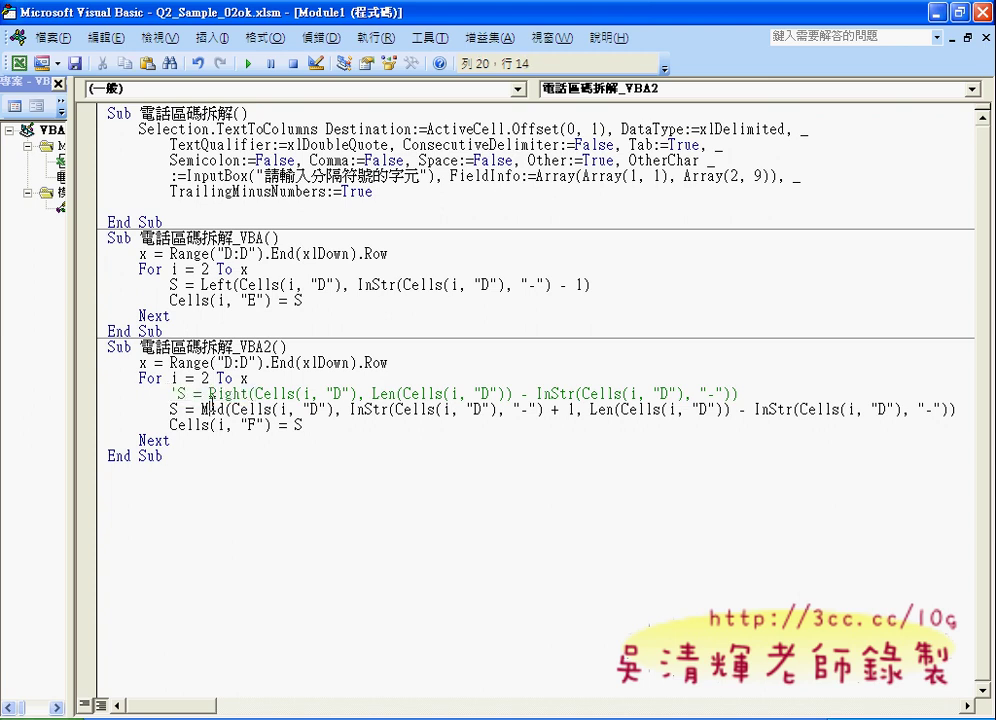